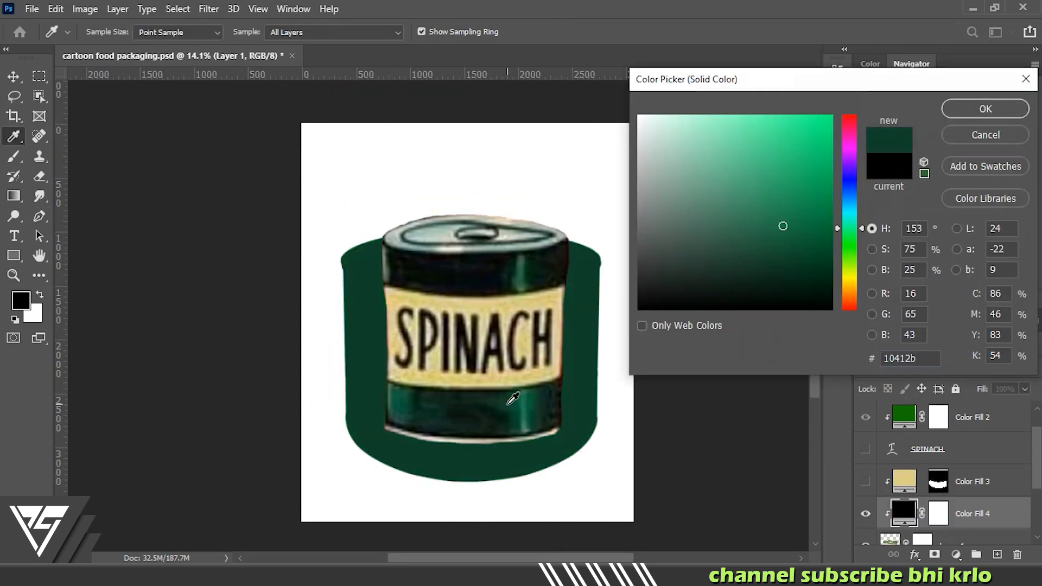
Step: Recolour the can body's Color Fill 4 layer to dark green 10412b
{"action": "left_click", "coordinate": [985, 109]}
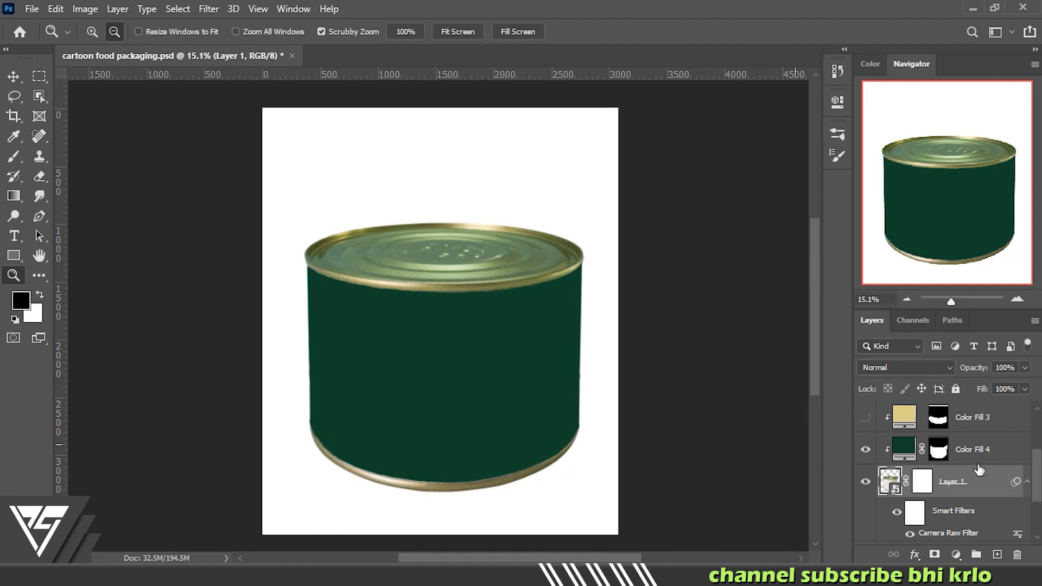
Step: Add a clipped layer above Color Fill 3 and paint soft, very dark green shading along the can's sides
{"action": "scroll", "coordinate": [978, 469], "scroll_direction": "up", "scroll_amount": 1}
{"action": "left_click", "coordinate": [981, 454]}
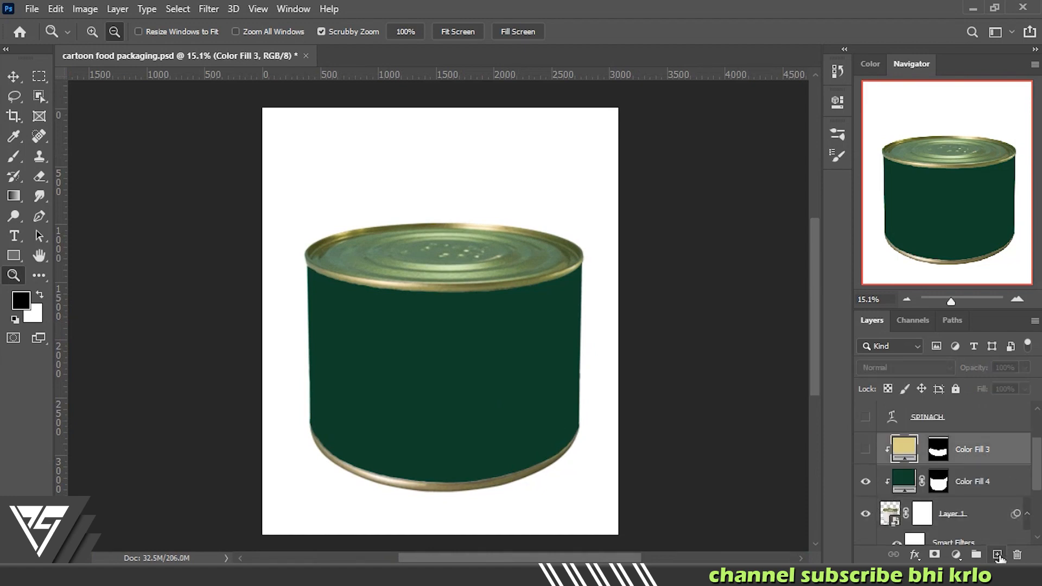
{"action": "left_click", "coordinate": [996, 553]}
{"action": "key", "text": "ctrl+alt+g"}
{"action": "key", "text": "b"}
{"action": "left_click_drag", "start_coordinate": [560, 391], "coordinate": [551, 111]}
{"action": "left_click", "coordinate": [549, 337], "text": "alt"}
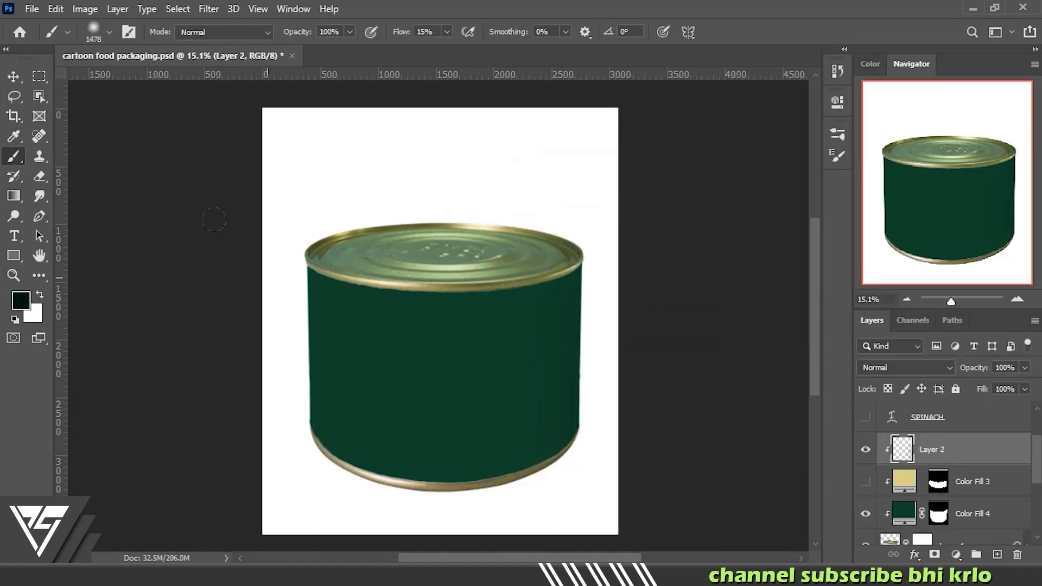
{"action": "left_click_drag", "start_coordinate": [214, 219], "coordinate": [222, 459]}
Step: Paint a soft pale green aaf5d3 highlight down the can on Layer 2 at 2% flow, and copy the can body mask onto it
{"action": "left_click", "coordinate": [22, 301]}
{"action": "left_click", "coordinate": [727, 128]}
{"action": "left_click", "coordinate": [695, 121]}
{"action": "left_click", "coordinate": [985, 108]}
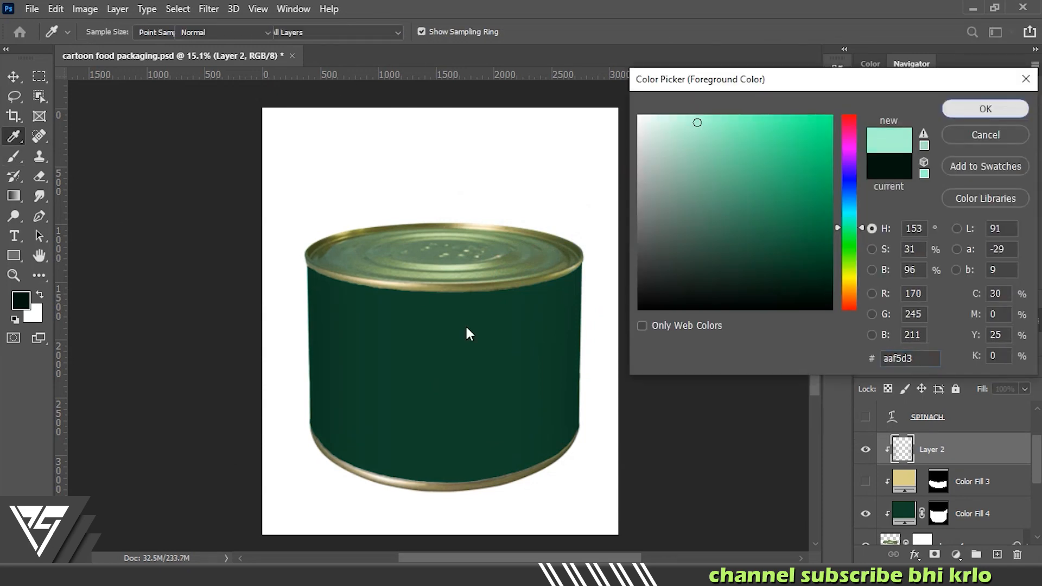
{"action": "left_click", "coordinate": [440, 332]}
{"action": "key", "text": "ctrl+z"}
{"action": "left_click_drag", "start_coordinate": [439, 332], "coordinate": [395, 332]}
{"action": "left_click_drag", "start_coordinate": [381, 217], "coordinate": [381, 505]}
{"action": "key", "text": "ctrl+alt+z"}
{"action": "left_click_drag", "start_coordinate": [400, 35], "coordinate": [389, 42]}
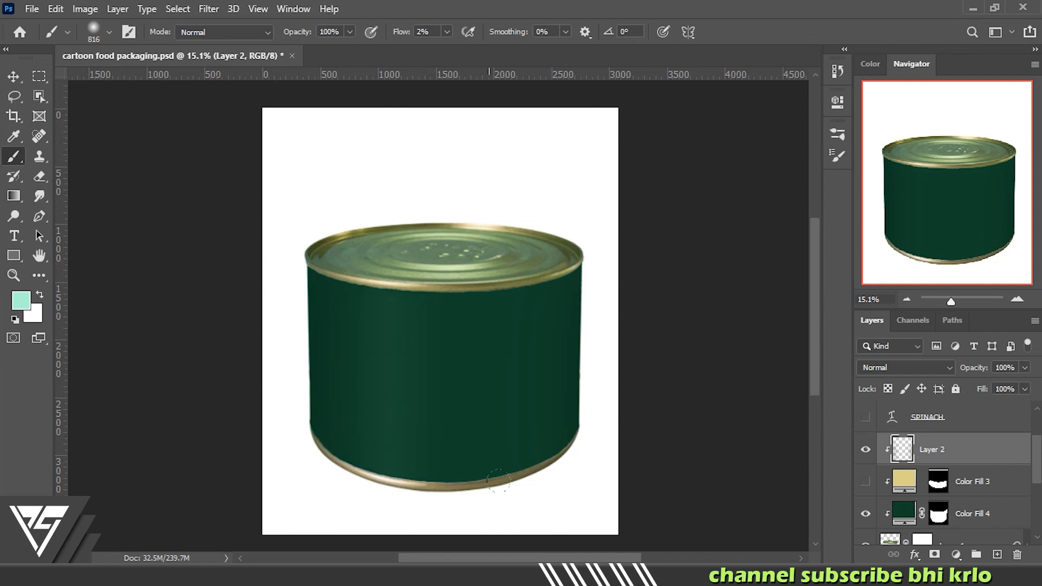
{"action": "left_click_drag", "start_coordinate": [929, 482], "coordinate": [934, 449], "text": "alt"}
{"action": "key", "text": "z"}
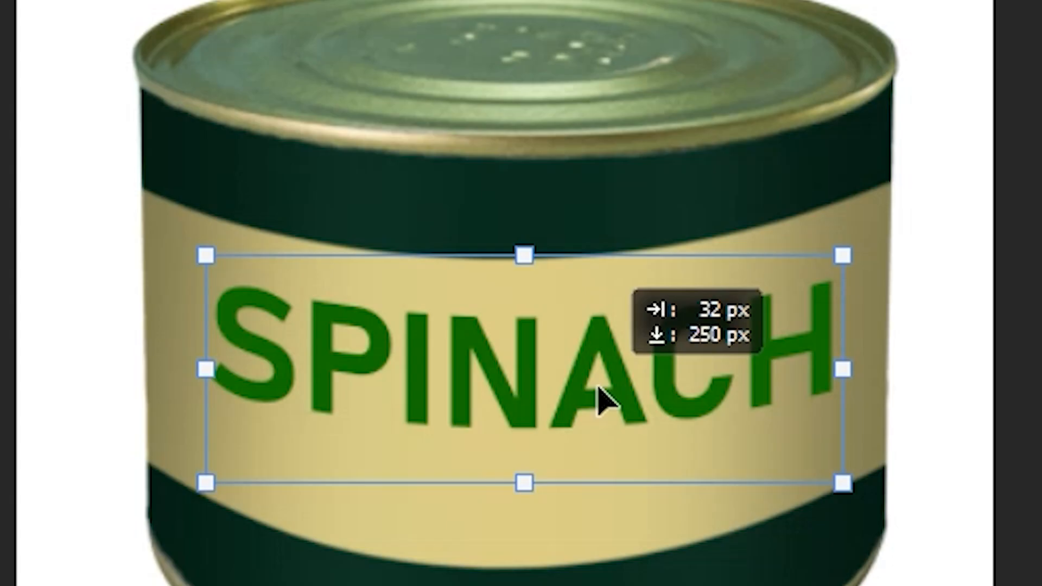
Step: Move the SPINACH text up so it straddles the upper green band and beige label, and give it a drop shadow
{"action": "left_click_drag", "start_coordinate": [600, 335], "coordinate": [598, 278]}
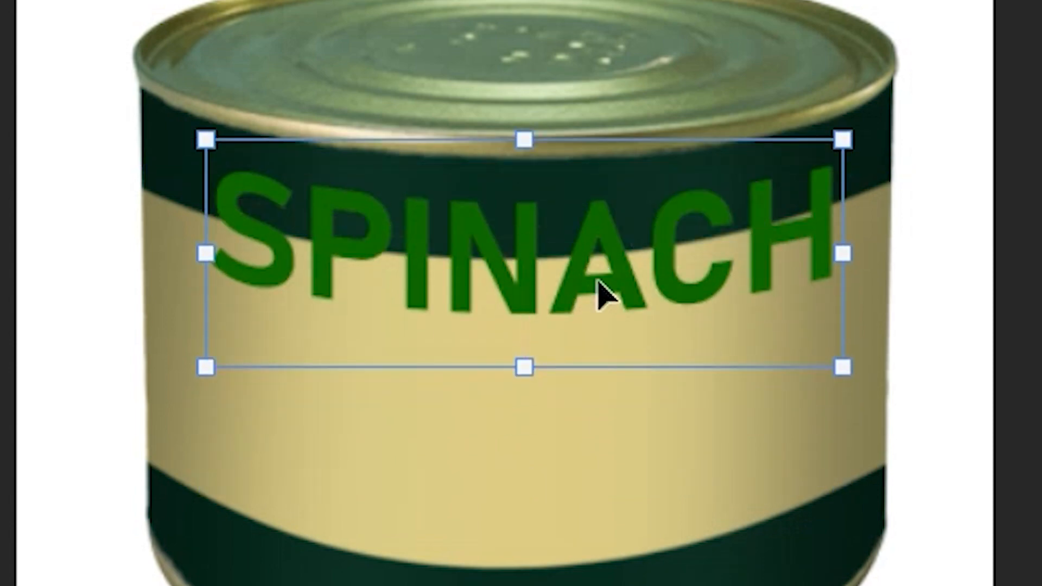
{"action": "left_click_drag", "start_coordinate": [526, 477], "coordinate": [526, 483]}
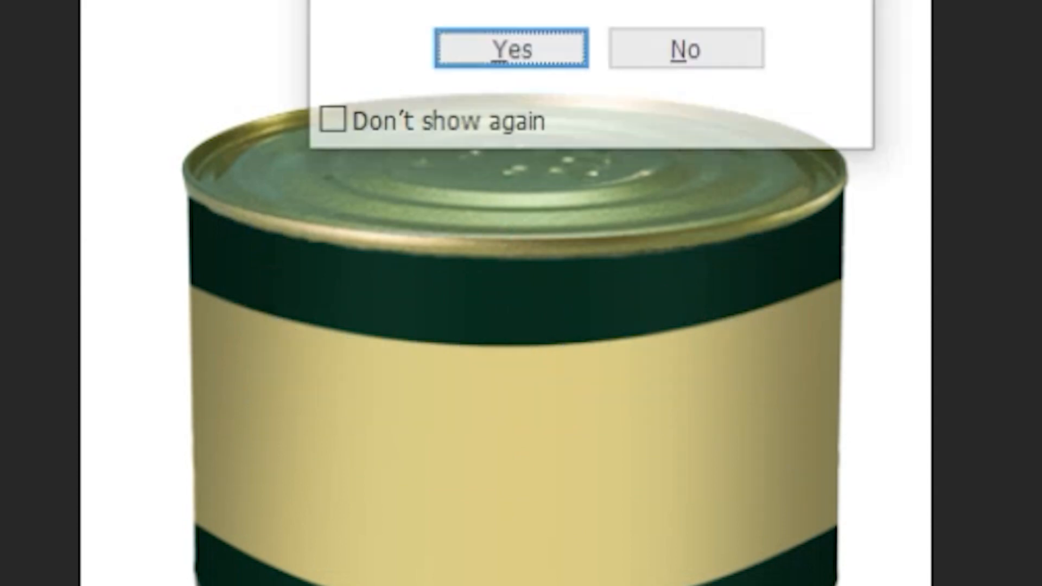
{"action": "key", "text": "Return"}
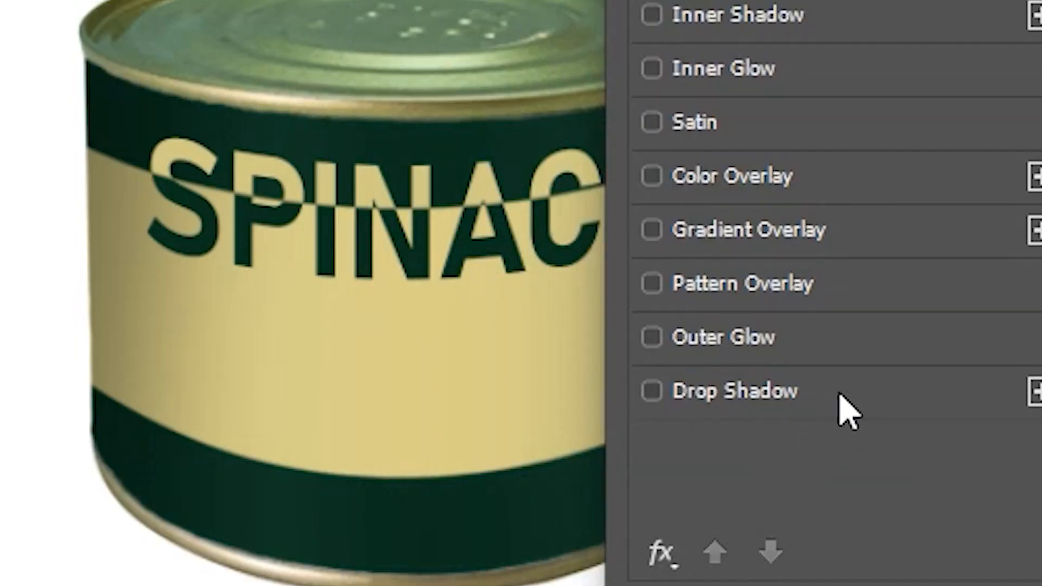
{"action": "left_click", "coordinate": [847, 413]}
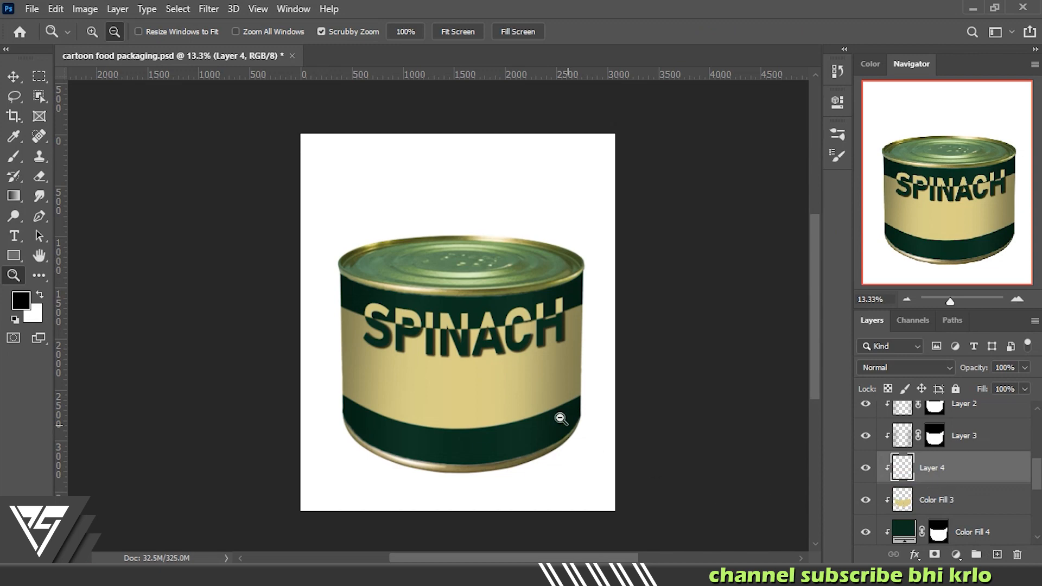
Step: Sample the label's beige and paint it over the can's lower green band on Layer 4
{"action": "key", "text": "b"}
{"action": "left_click", "coordinate": [500, 384], "text": "alt"}
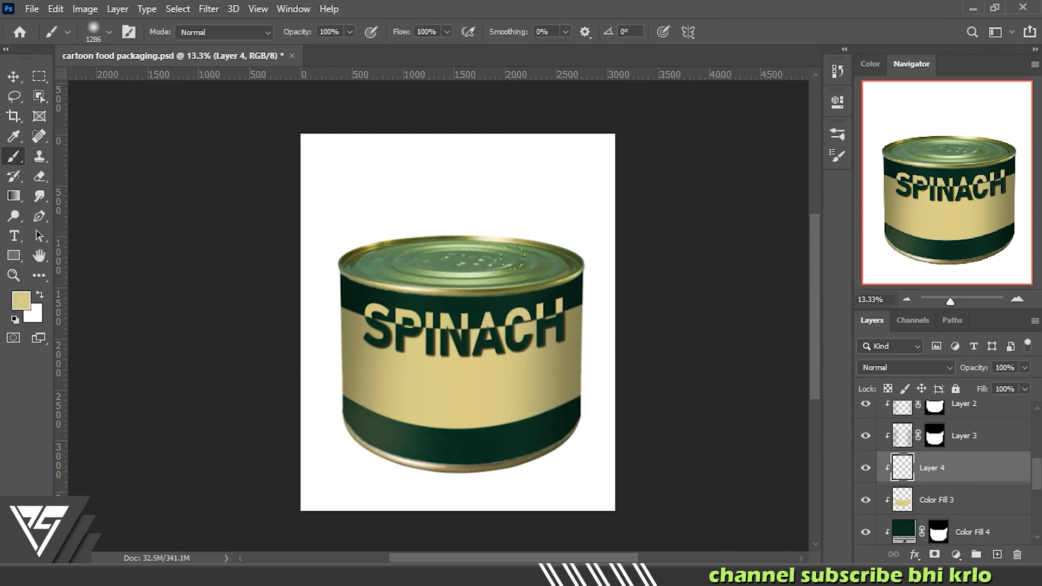
{"action": "mouse_move", "coordinate": [348, 418]}
{"action": "left_mouse_down"}
{"action": "mouse_move", "coordinate": [434, 450]}
{"action": "mouse_move", "coordinate": [575, 434]}
{"action": "mouse_move", "coordinate": [423, 461]}
{"action": "left_mouse_up"}
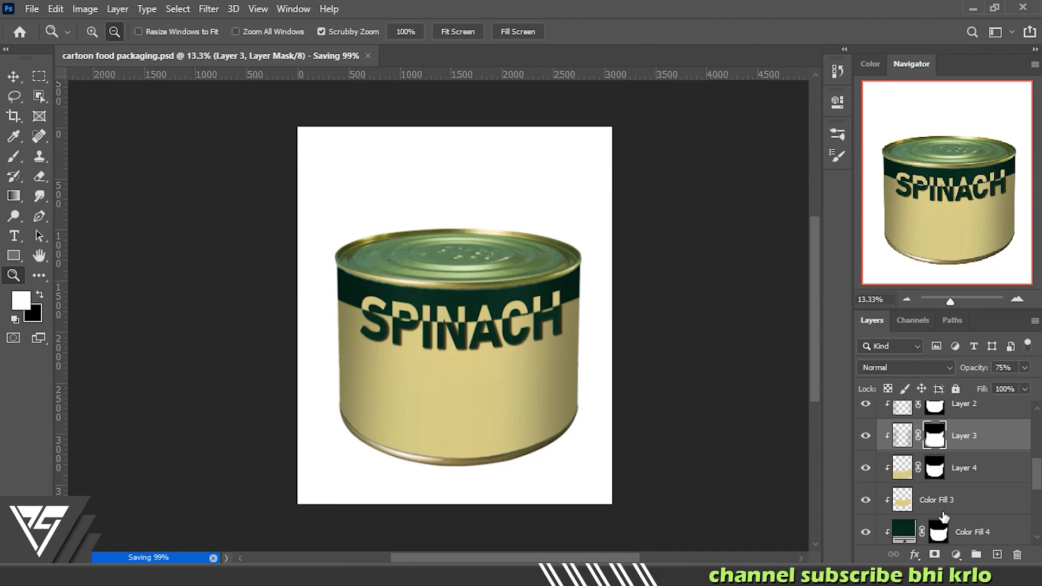
Step: Change the drop shadow colour of the SPINACH text layer to a very dark green
{"action": "scroll", "coordinate": [943, 516], "scroll_direction": "up", "scroll_amount": 3}
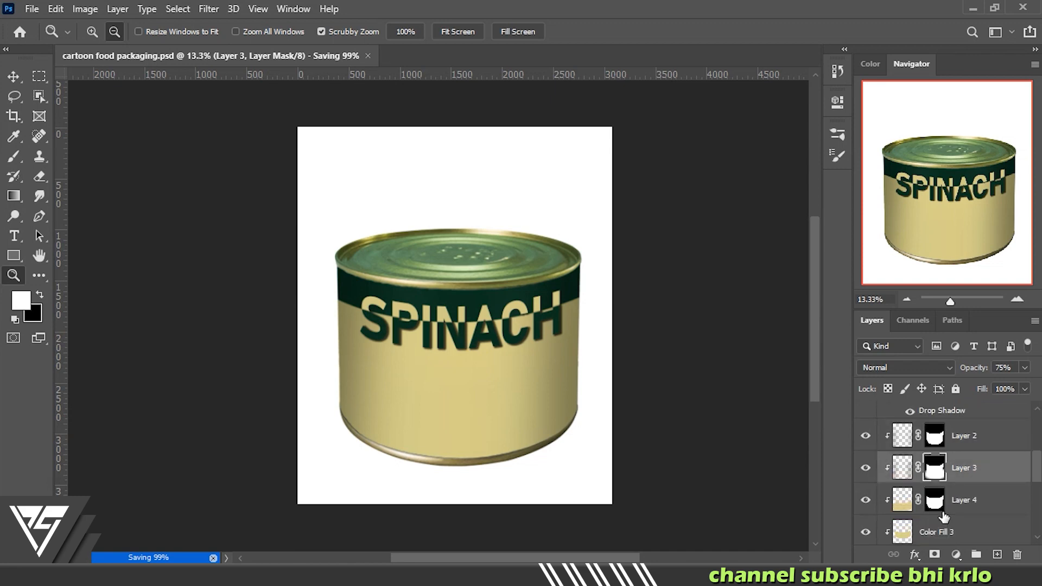
{"action": "double_click", "coordinate": [997, 437]}
{"action": "left_click_drag", "start_coordinate": [724, 112], "coordinate": [830, 114]}
{"action": "left_click", "coordinate": [592, 405]}
{"action": "left_click", "coordinate": [915, 176]}
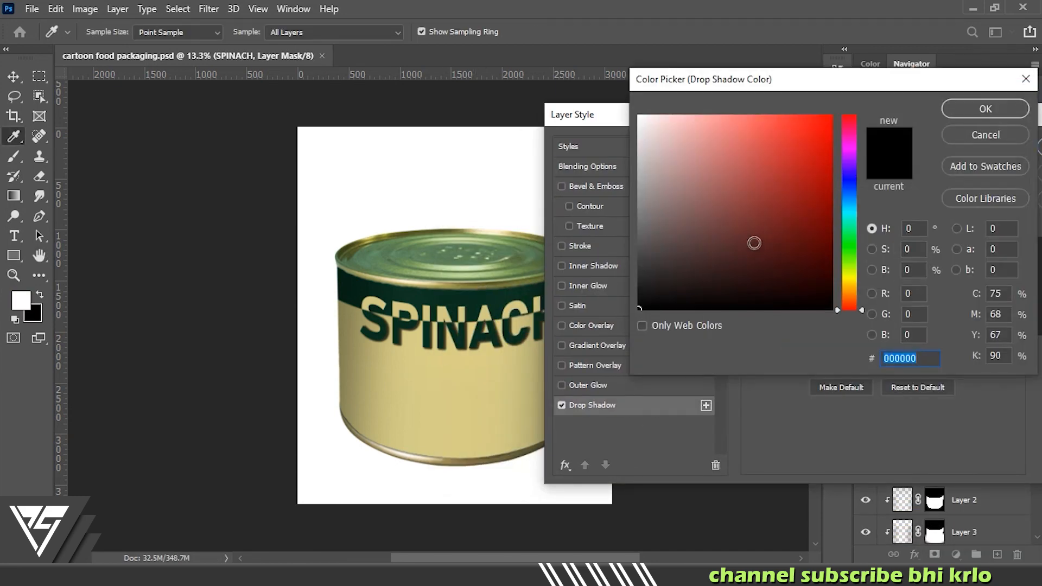
{"action": "left_click", "coordinate": [849, 250]}
{"action": "left_click", "coordinate": [755, 223]}
{"action": "left_click", "coordinate": [786, 267]}
{"action": "left_click", "coordinate": [955, 110]}
{"action": "left_click", "coordinate": [911, 175]}
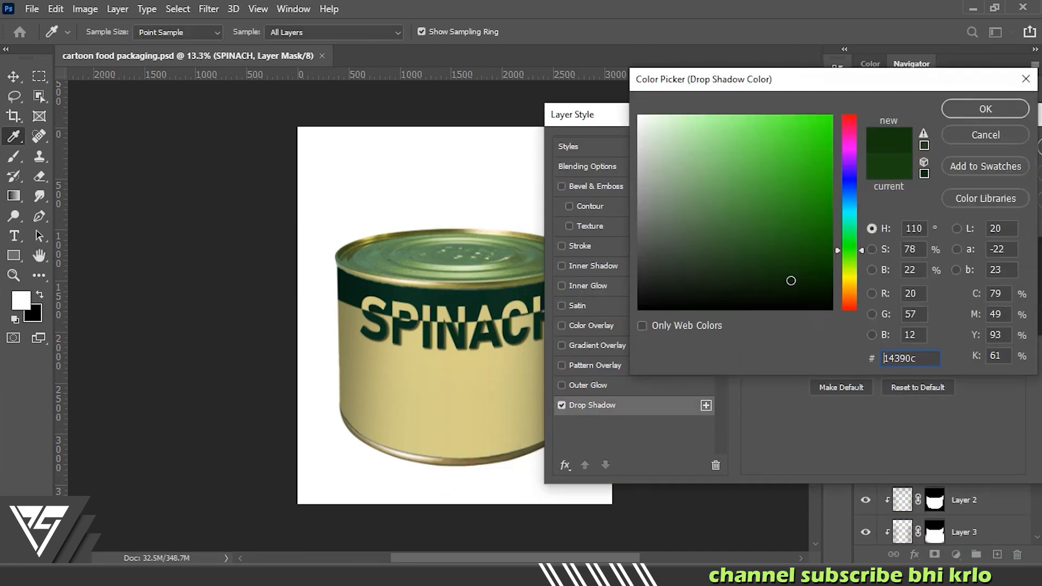
{"action": "left_click", "coordinate": [795, 285]}
{"action": "left_click", "coordinate": [965, 110]}
Step: Slightly increase the size and lower the opacity of the SPINACH drop shadow, and apply the layer style
{"action": "left_click_drag", "start_coordinate": [819, 277], "coordinate": [824, 281]}
{"action": "left_click_drag", "start_coordinate": [867, 197], "coordinate": [861, 199]}
{"action": "left_click_drag", "start_coordinate": [847, 114], "coordinate": [772, 114]}
{"action": "left_click", "coordinate": [997, 147]}
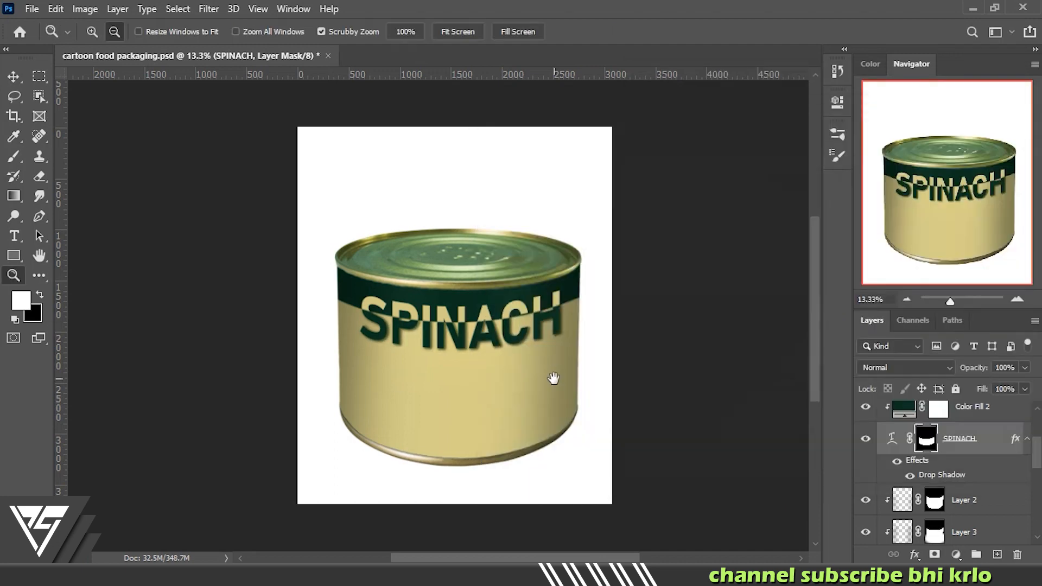
{"action": "left_click_drag", "start_coordinate": [552, 380], "coordinate": [552, 378]}
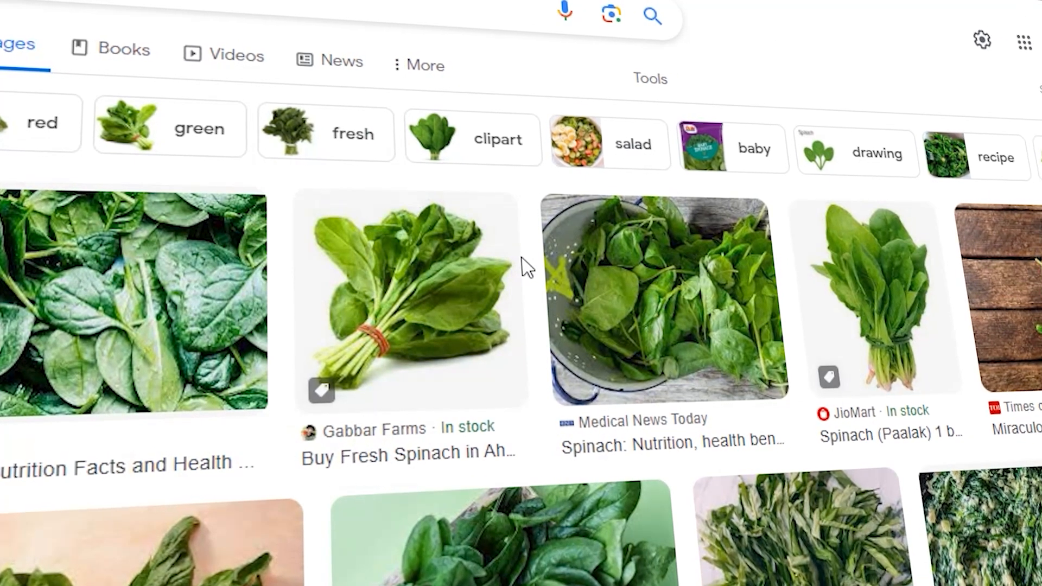
Step: Switch to the web browser and search Google Images for "spinach leaf vector art"
{"action": "scroll", "coordinate": [184, 401], "scroll_direction": "down", "scroll_amount": 5}
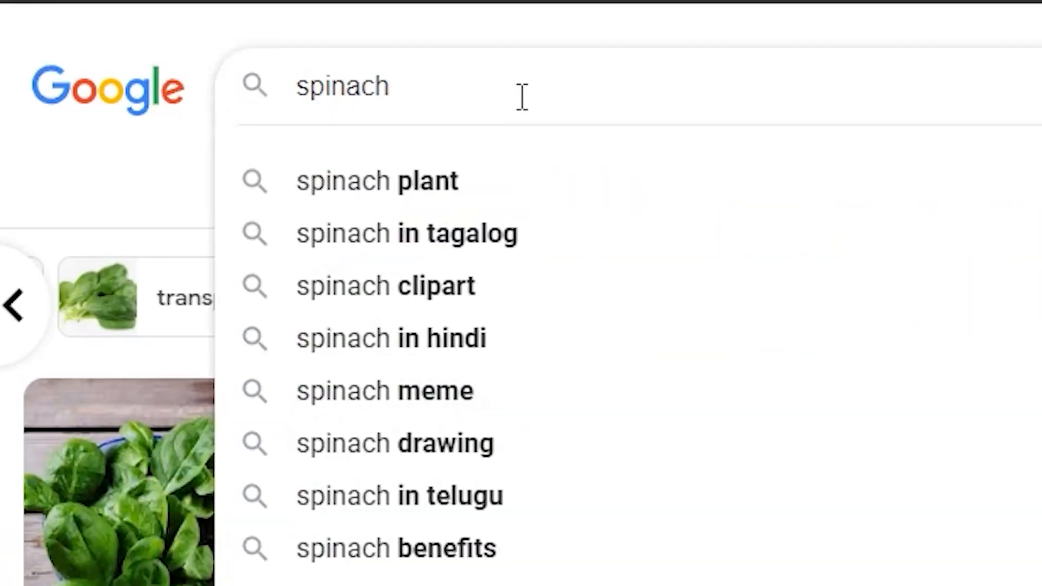
{"action": "type", "text": "leaf vector art"}
{"action": "key", "text": "Return"}
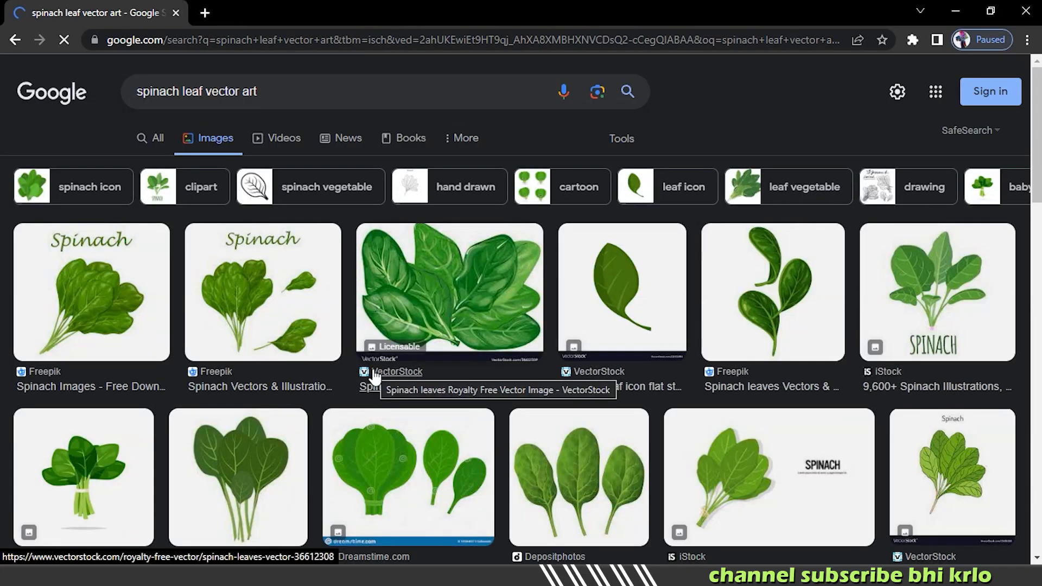
Step: Find the StockUnlimited illustration of a tied spinach bunch in the image results and save it
{"action": "scroll", "coordinate": [573, 391], "scroll_direction": "down", "scroll_amount": 5}
{"action": "scroll", "coordinate": [573, 390], "scroll_direction": "down", "scroll_amount": 5}
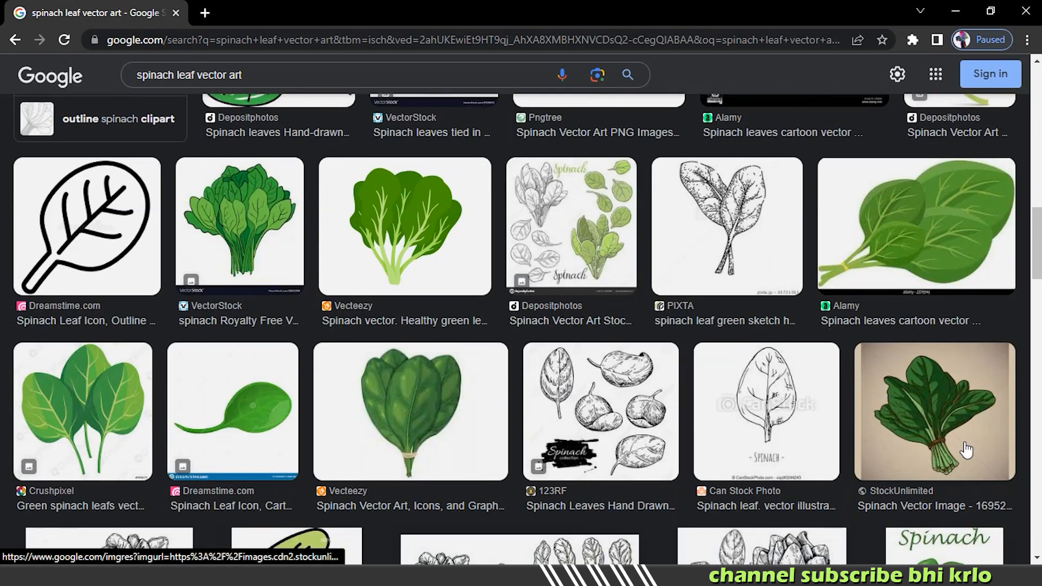
{"action": "left_click", "coordinate": [917, 434]}
{"action": "right_click", "coordinate": [893, 325]}
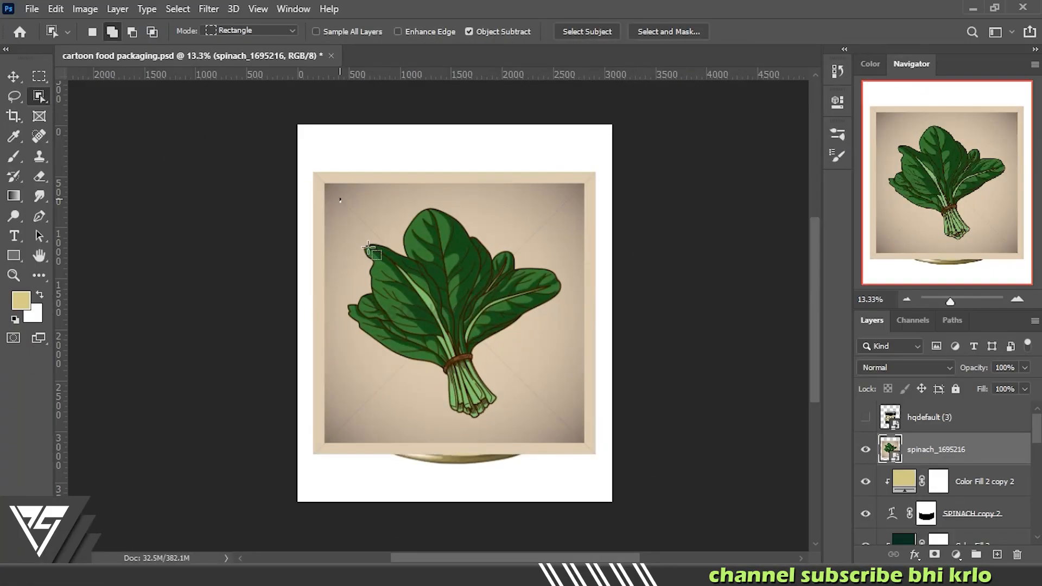
Step: Back in Photoshop, isolate the spinach bunch with Object Selection and enlarge it over the lower part of the can label
{"action": "left_click_drag", "start_coordinate": [349, 167], "coordinate": [586, 412]}
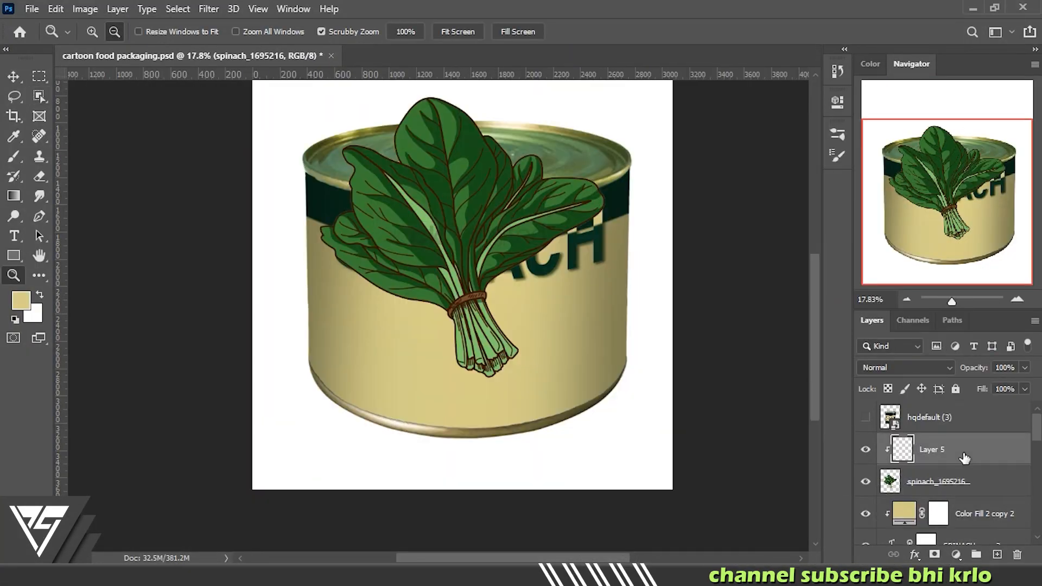
{"action": "left_click", "coordinate": [964, 458]}
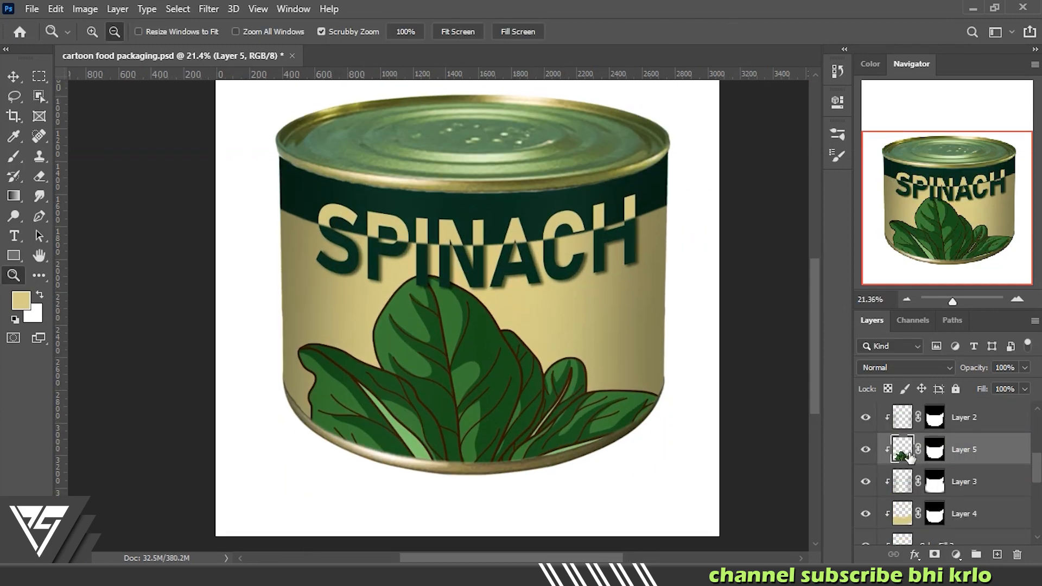
{"action": "key", "text": "ctrl+t"}
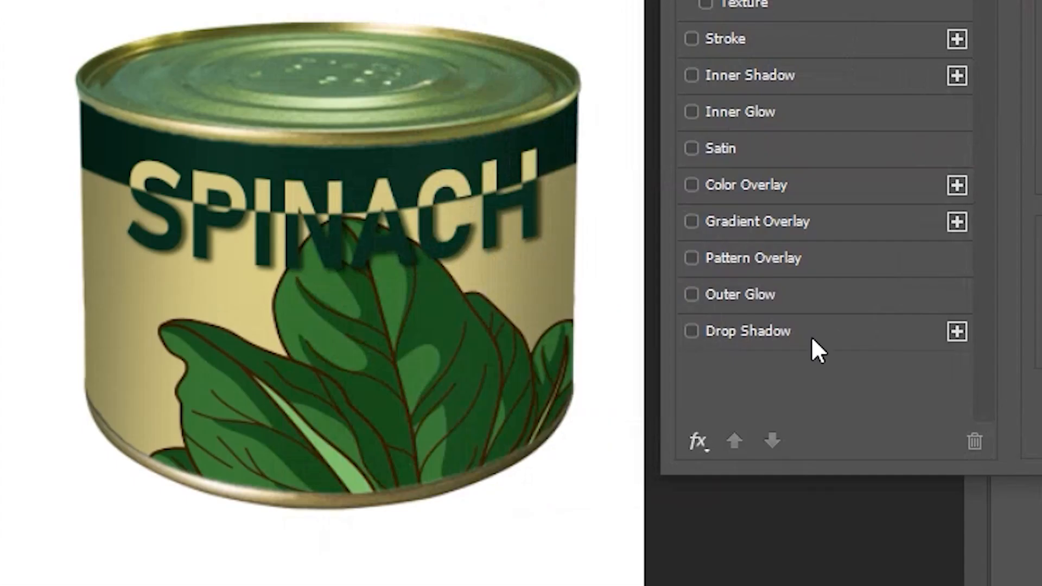
Step: Give the spinach leaves a drop shadow and move the 200g text onto the can's lower left side
{"action": "left_click", "coordinate": [803, 332]}
{"action": "left_click_drag", "start_coordinate": [453, 447], "coordinate": [455, 442]}
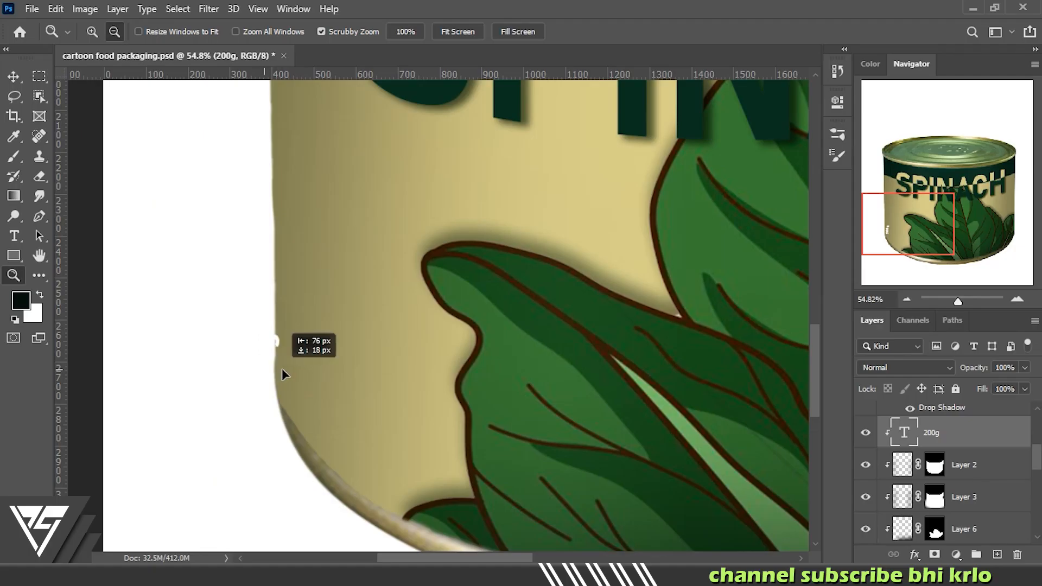
{"action": "left_click_drag", "start_coordinate": [282, 373], "coordinate": [338, 364]}
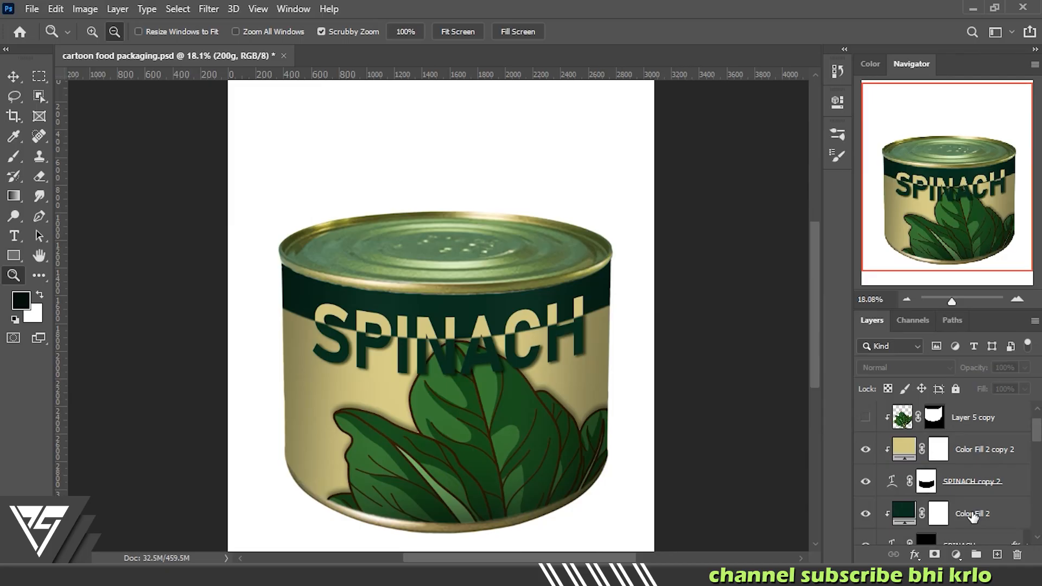
Step: Distort the Popeye sticker to lie flat on the can's lid and blend it in with the Underlying Layer Blend If slider
{"action": "scroll", "coordinate": [973, 517], "scroll_direction": "up", "scroll_amount": 1}
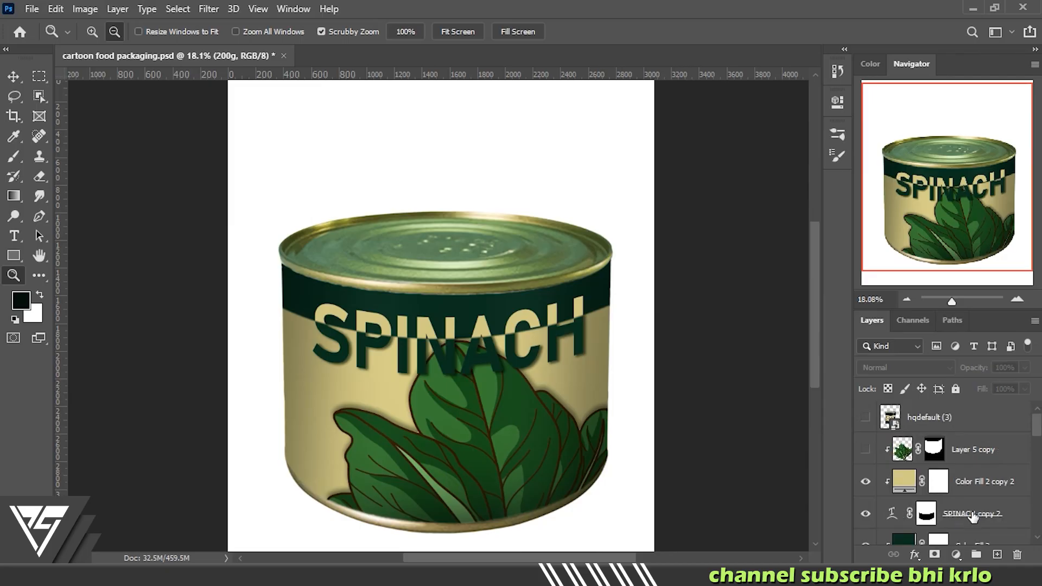
{"action": "left_click", "coordinate": [1010, 452]}
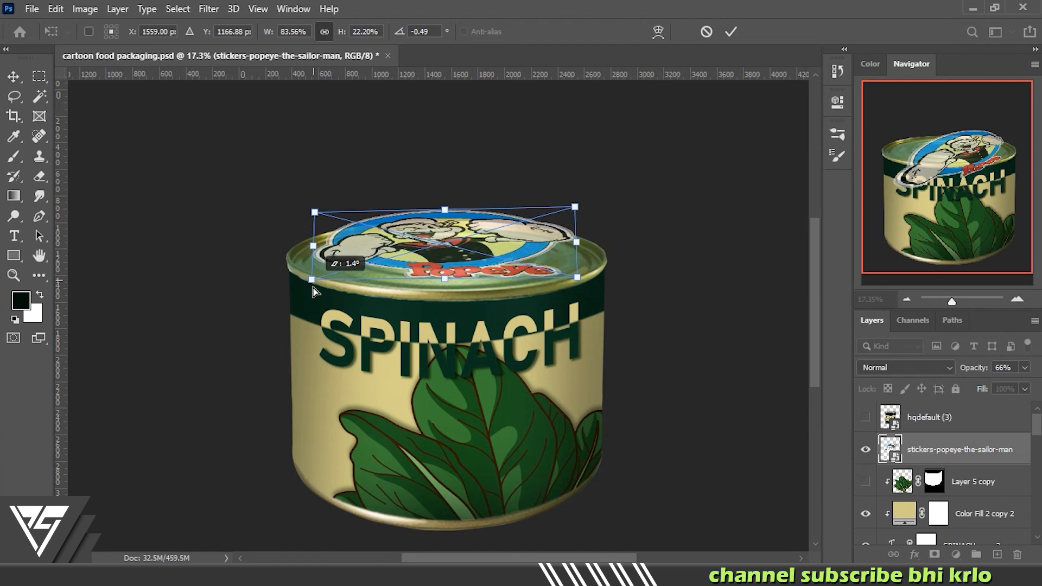
{"action": "mouse_move", "coordinate": [573, 221]}
{"action": "left_mouse_down"}
{"action": "mouse_move", "coordinate": [575, 212]}
{"action": "mouse_move", "coordinate": [574, 229]}
{"action": "left_mouse_up"}
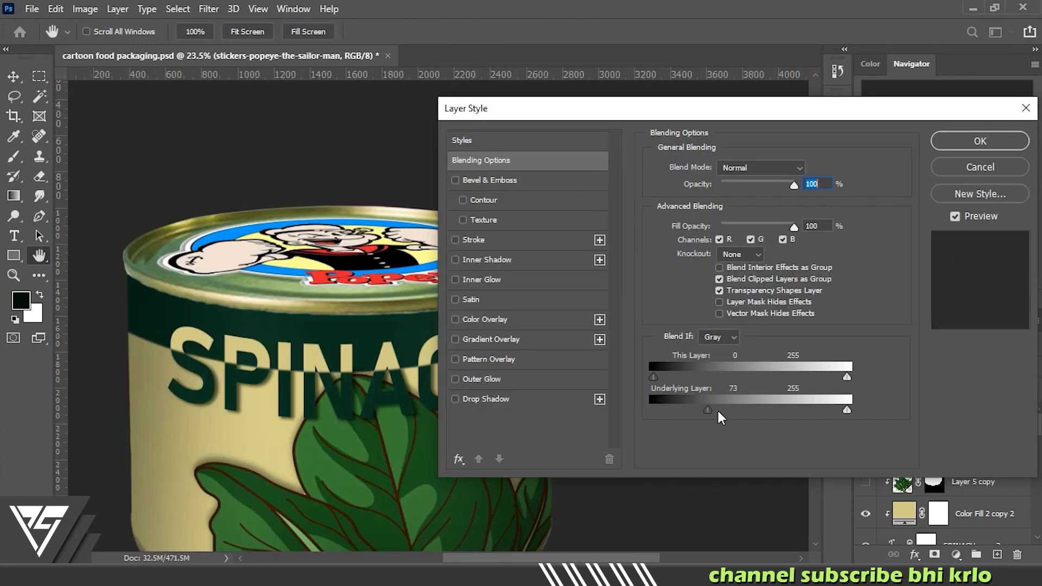
{"action": "left_click_drag", "start_coordinate": [741, 411], "coordinate": [763, 409]}
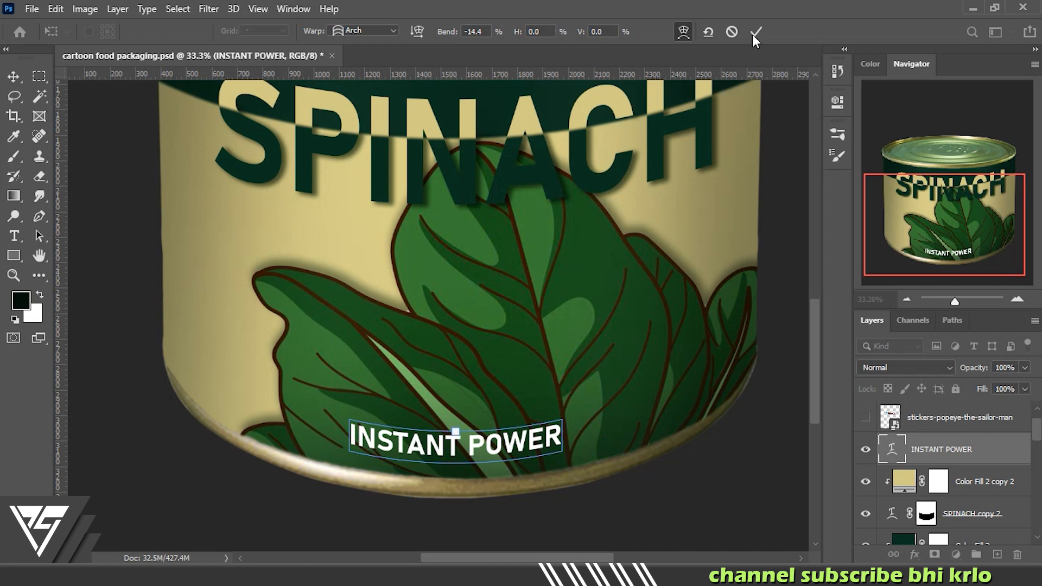
Step: Warp the INSTANT POWER text along the can's lower edge with an Arch bend of -14.4
{"action": "key", "text": "Return"}
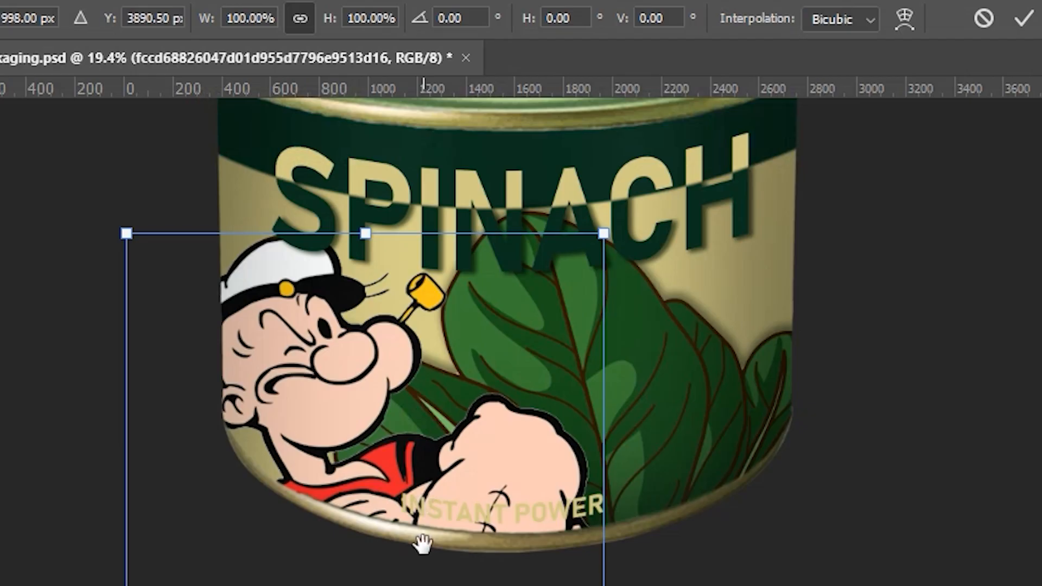
Step: Enlarge the Popeye figure on the label's left side to about 105% and shift the spinach leaves to its right
{"action": "left_click_drag", "start_coordinate": [129, 585], "coordinate": [105, 585]}
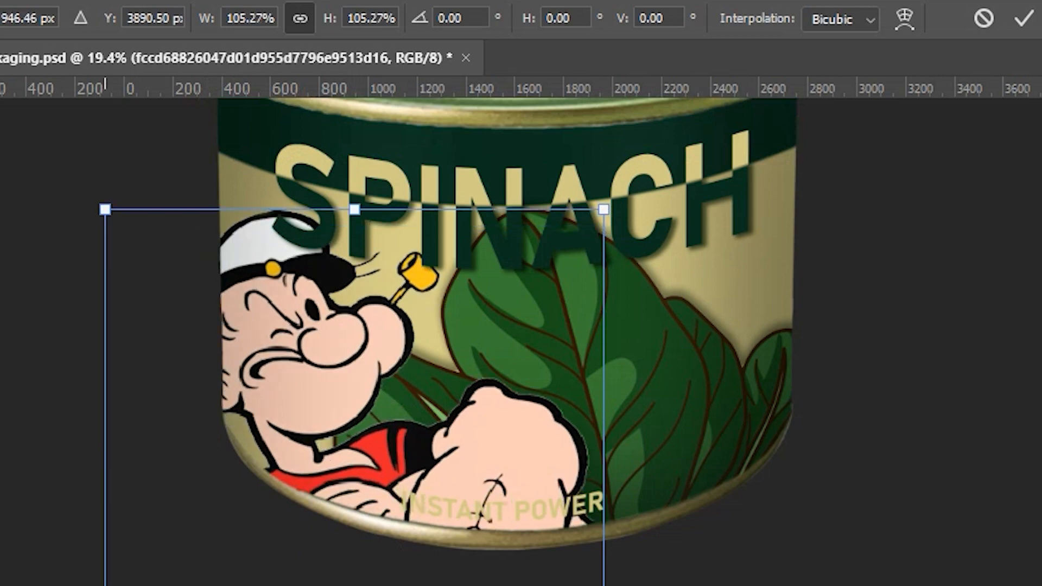
{"action": "left_click_drag", "start_coordinate": [440, 583], "coordinate": [476, 585]}
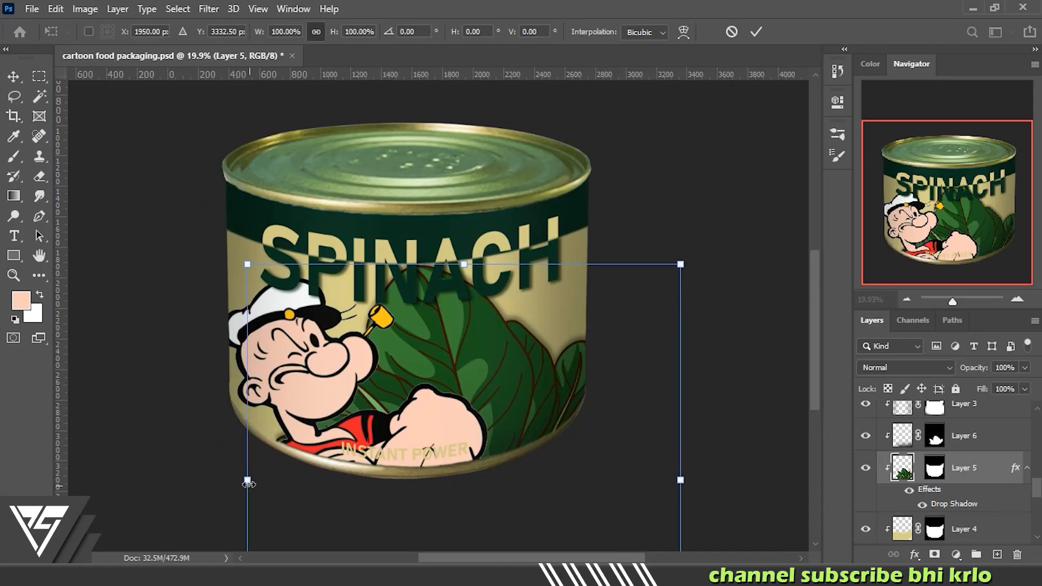
{"action": "left_click_drag", "start_coordinate": [249, 483], "coordinate": [321, 476]}
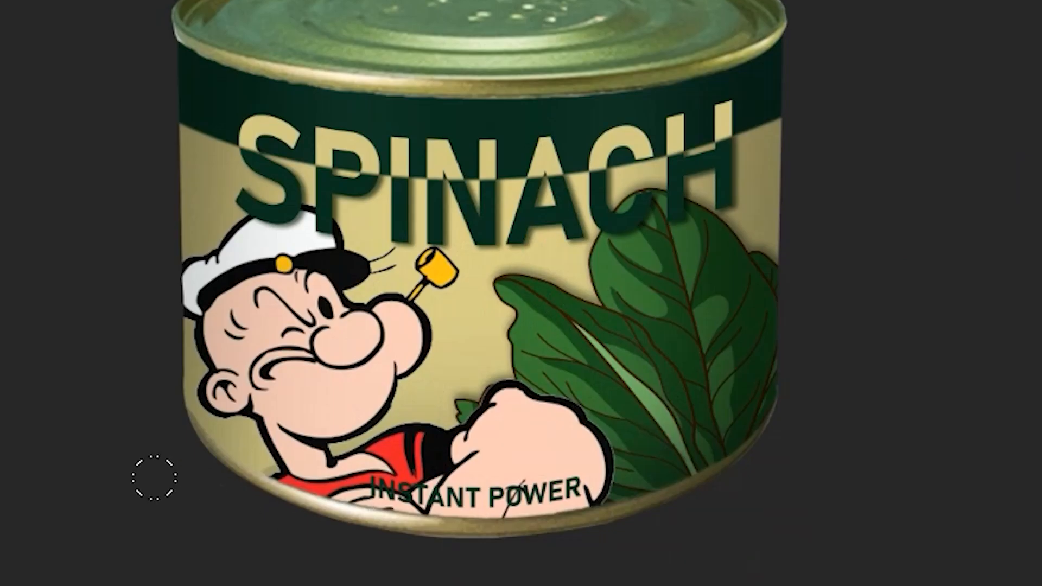
Step: Paint a soft beige fade over the artwork along the label's lower edge, behind the INSTANT POWER text
{"action": "mouse_move", "coordinate": [154, 477]}
{"action": "left_mouse_down"}
{"action": "mouse_move", "coordinate": [351, 525]}
{"action": "mouse_move", "coordinate": [688, 468]}
{"action": "mouse_move", "coordinate": [477, 543]}
{"action": "mouse_move", "coordinate": [385, 545]}
{"action": "mouse_move", "coordinate": [384, 562]}
{"action": "mouse_move", "coordinate": [349, 564]}
{"action": "mouse_move", "coordinate": [402, 554]}
{"action": "mouse_move", "coordinate": [154, 491]}
{"action": "mouse_move", "coordinate": [50, 400]}
{"action": "mouse_move", "coordinate": [140, 561]}
{"action": "left_mouse_up"}
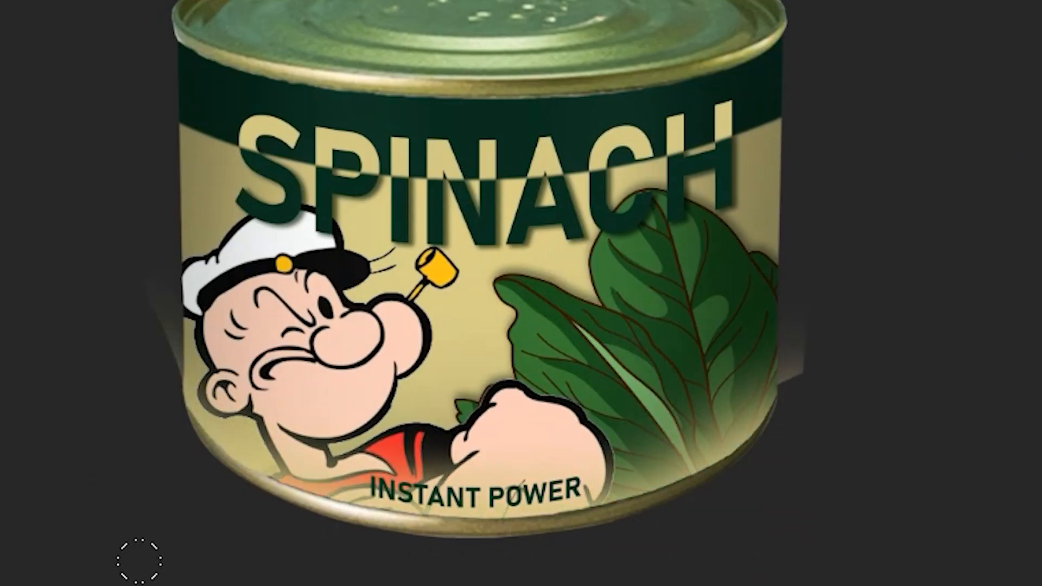
Step: Extend the fade over the base of the spinach leaves and pick the SPINACH copy 2 lettering layer
{"action": "left_click_drag", "start_coordinate": [540, 384], "coordinate": [651, 400]}
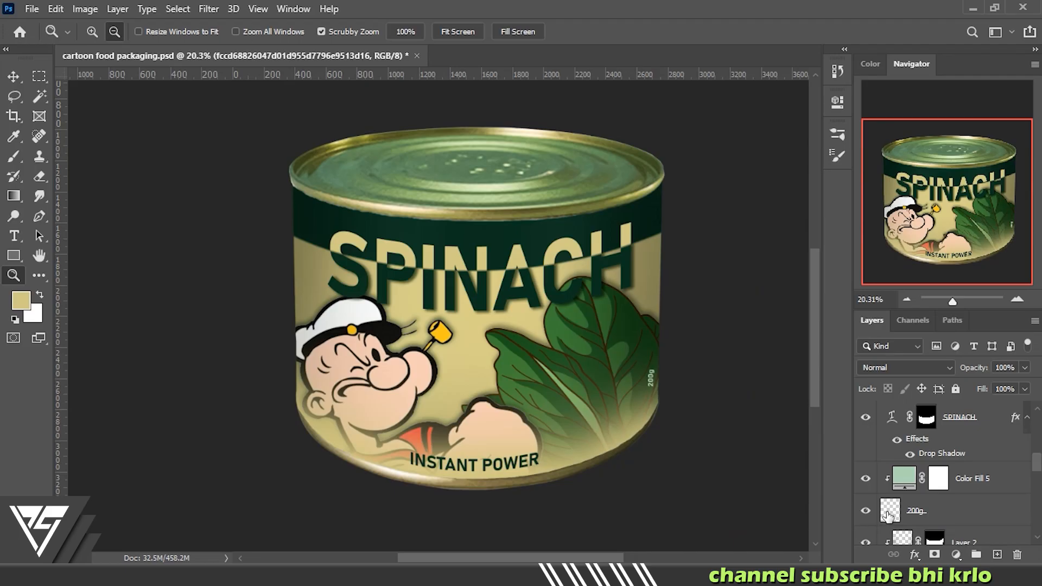
{"action": "scroll", "coordinate": [887, 515], "scroll_direction": "down", "scroll_amount": 2}
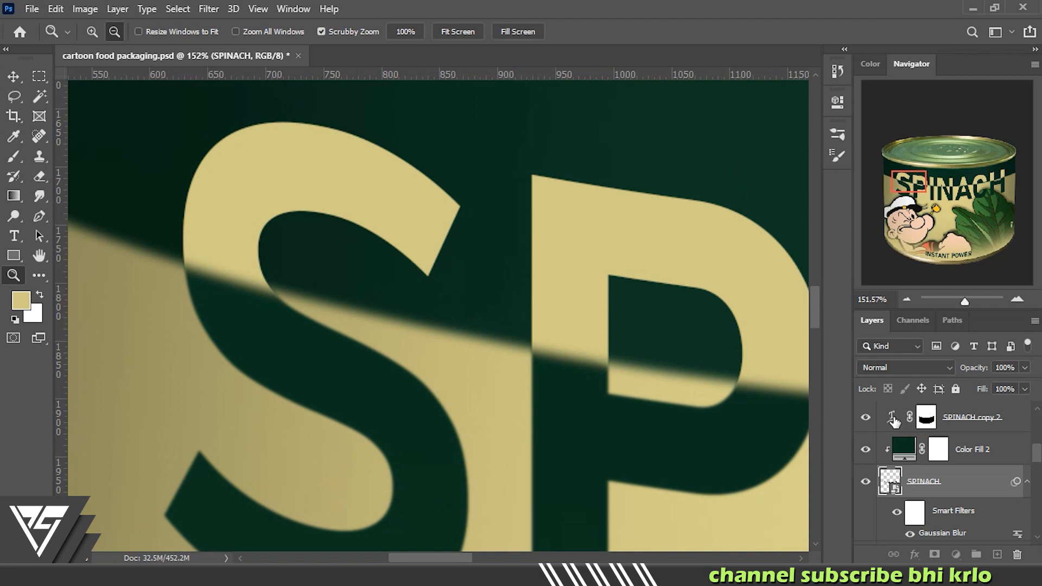
{"action": "left_click", "coordinate": [893, 421]}
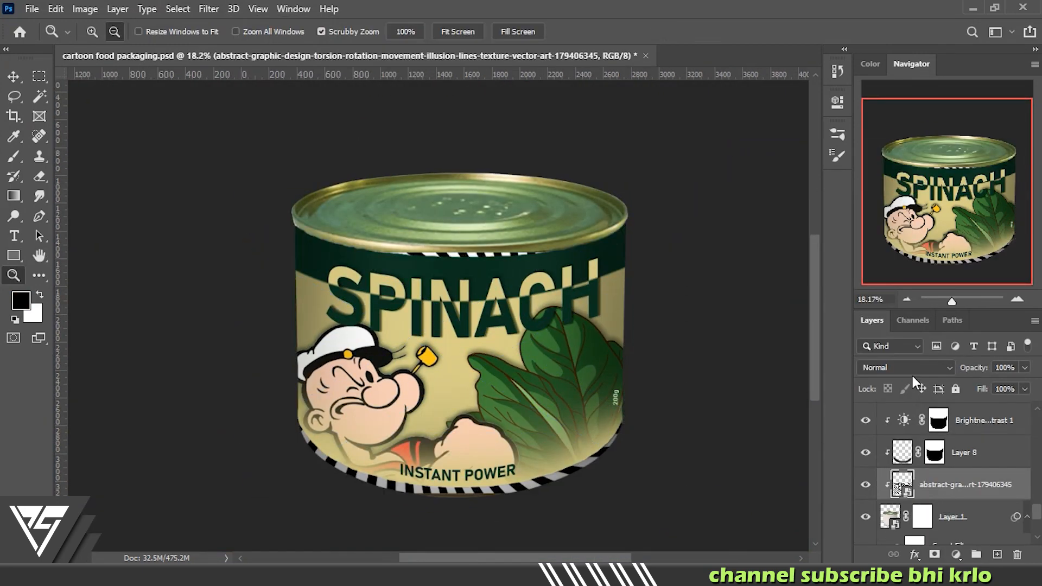
Step: Copy Layer 8's mask onto the clipped striped texture layer and change the texture's blending mode
{"action": "mouse_move", "coordinate": [970, 485]}
{"action": "left_mouse_down"}
{"action": "mouse_move", "coordinate": [984, 438]}
{"action": "mouse_move", "coordinate": [963, 482]}
{"action": "left_mouse_up"}
{"action": "left_click_drag", "start_coordinate": [934, 439], "coordinate": [940, 495]}
{"action": "left_click", "coordinate": [905, 368]}
{"action": "left_click", "coordinate": [875, 241]}
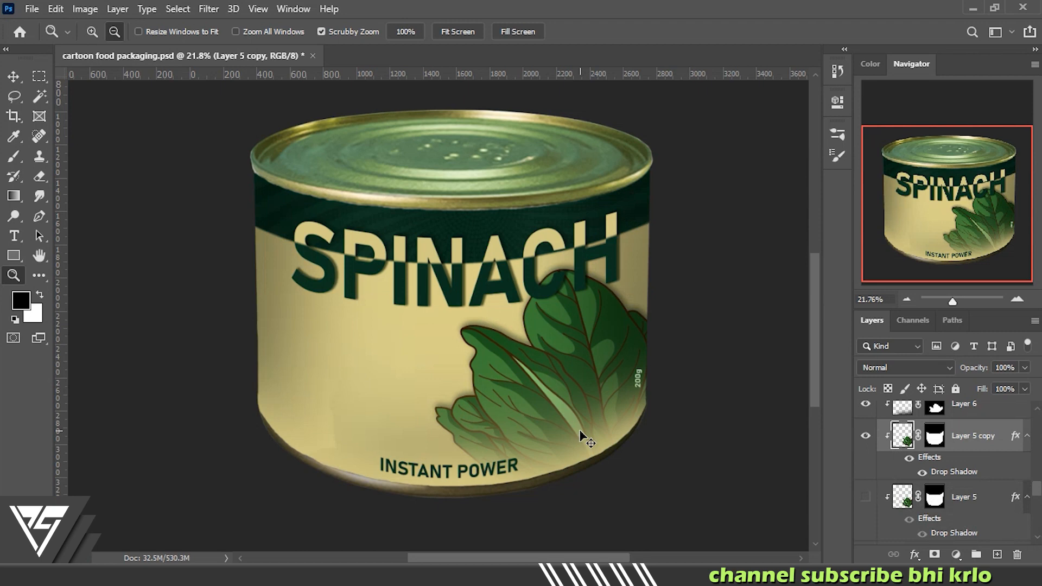
Step: Unlink the duplicated spinach leaves from their layer mask and transform them to a new shape and position on the label
{"action": "key", "text": "ctrl+t"}
{"action": "key", "text": "Escape"}
{"action": "left_click", "coordinate": [918, 436]}
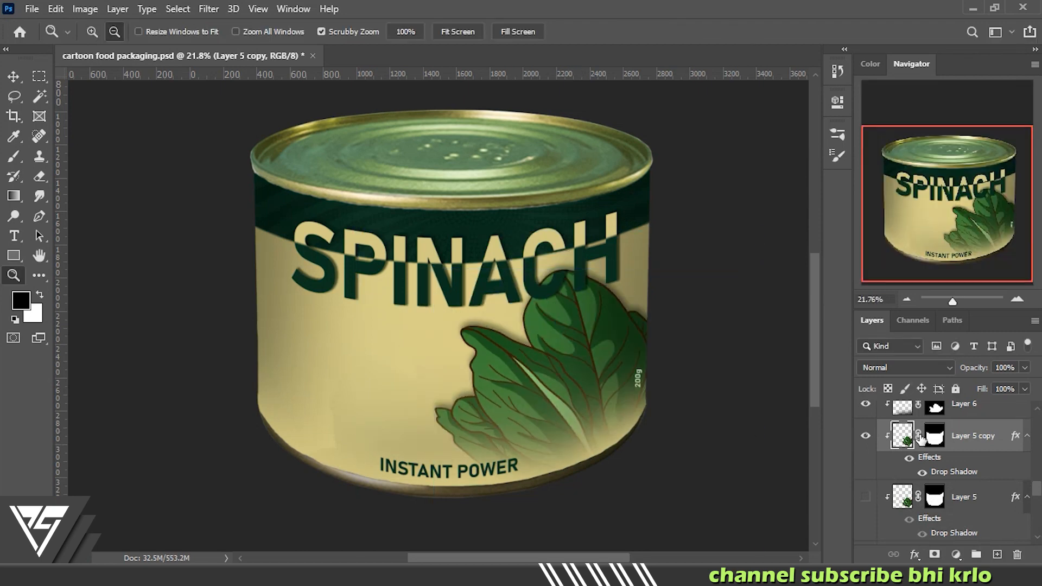
{"action": "key", "text": "ctrl+t"}
{"action": "left_click_drag", "start_coordinate": [448, 387], "coordinate": [295, 385]}
{"action": "left_click_drag", "start_coordinate": [604, 354], "coordinate": [559, 324]}
{"action": "left_click_drag", "start_coordinate": [492, 360], "coordinate": [492, 362]}
{"action": "left_click_drag", "start_coordinate": [605, 258], "coordinate": [611, 308]}
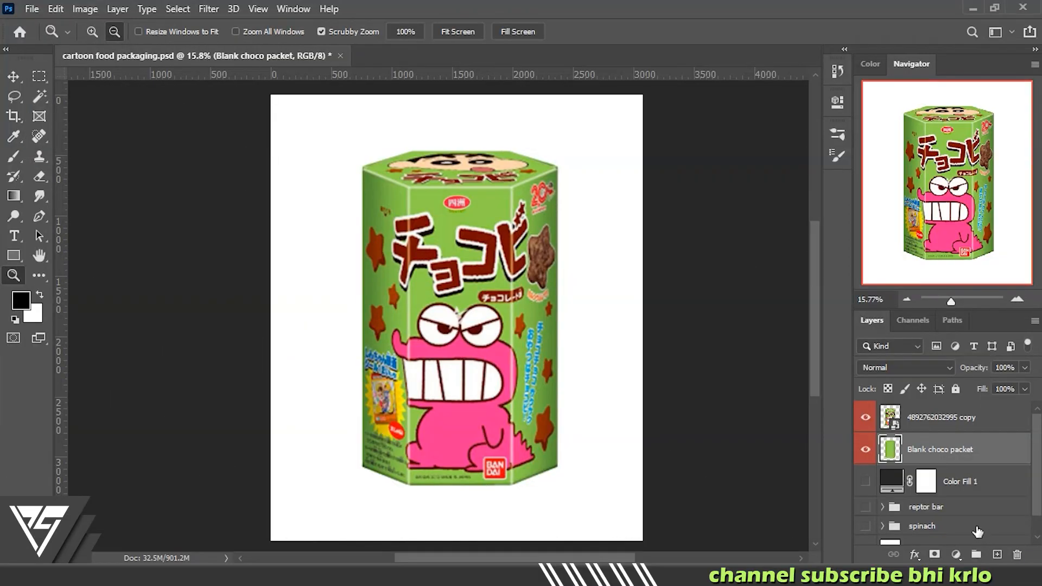
Step: Move the white Layer 0 above the reptor bar group and hide the reference packet image covering the blank green packet
{"action": "scroll", "coordinate": [977, 532], "scroll_direction": "down", "scroll_amount": 1}
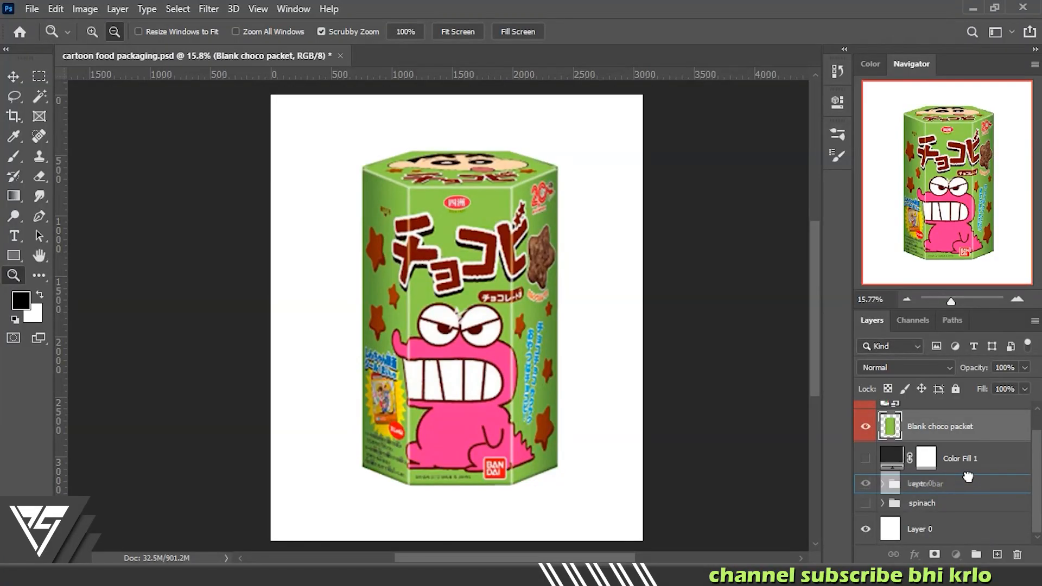
{"action": "left_click_drag", "start_coordinate": [969, 480], "coordinate": [968, 473]}
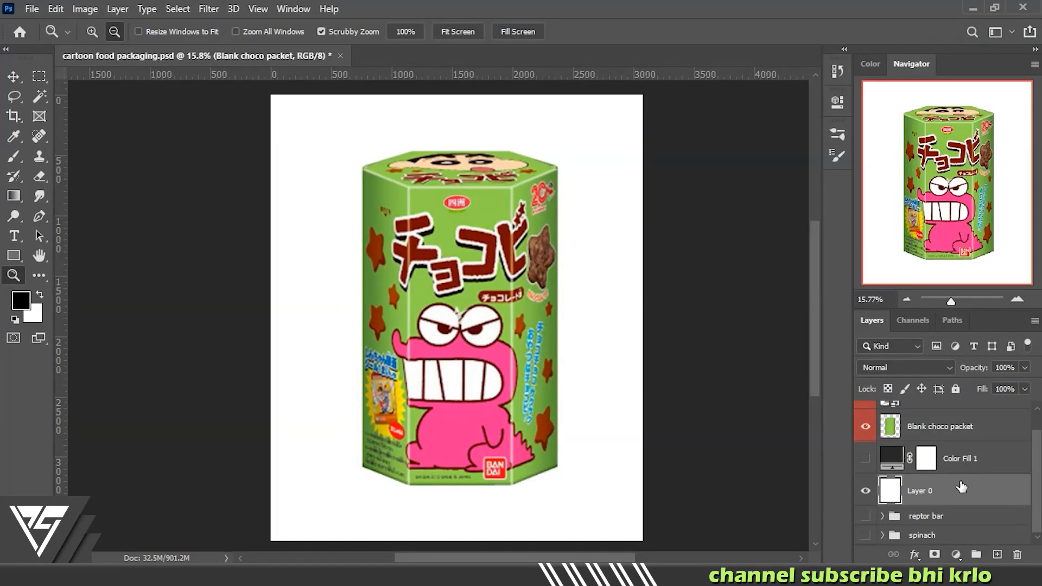
{"action": "scroll", "coordinate": [954, 495], "scroll_direction": "up", "scroll_amount": 1}
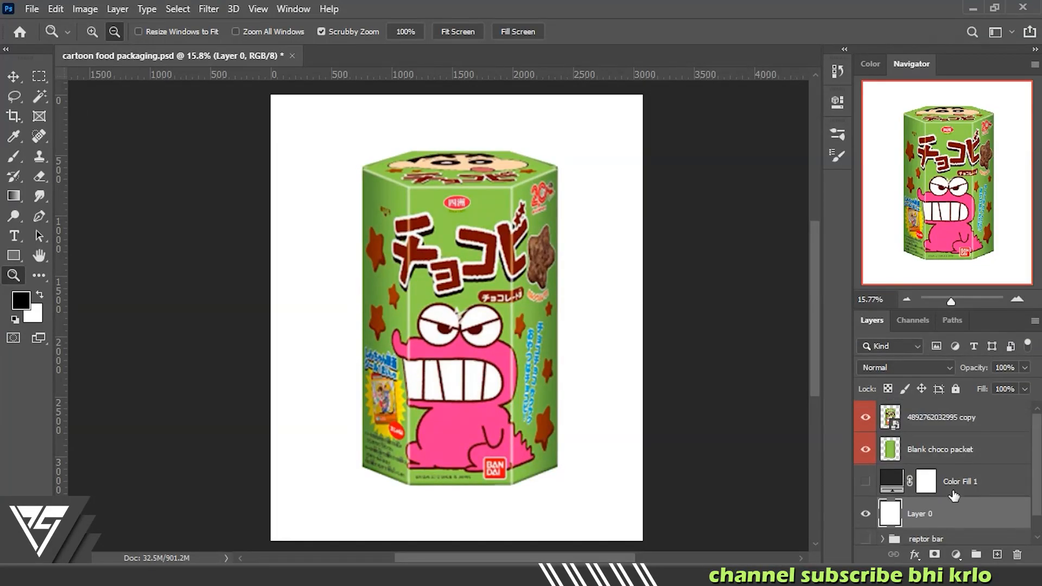
{"action": "left_click_drag", "start_coordinate": [865, 416], "coordinate": [872, 448]}
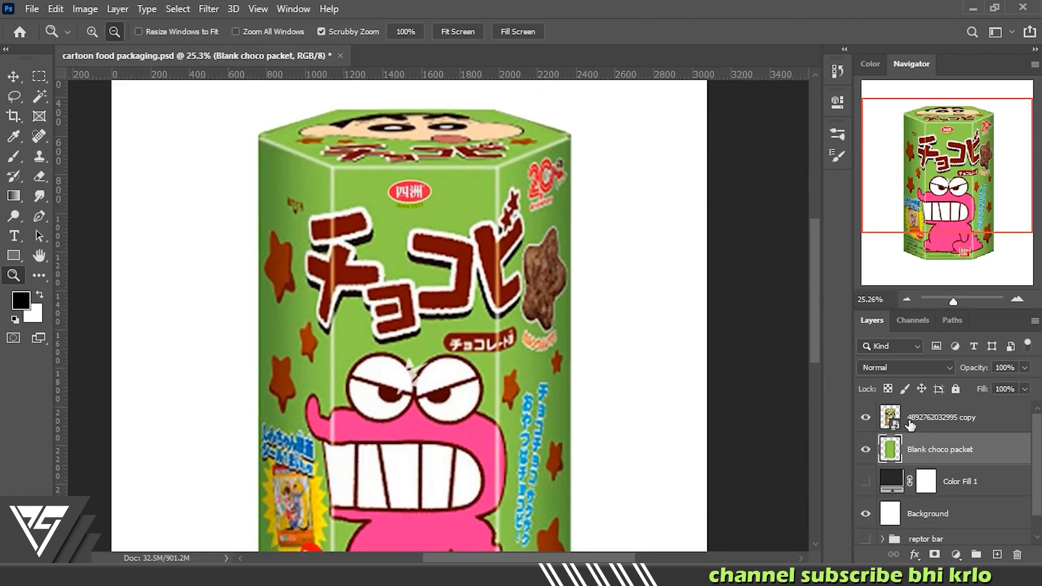
{"action": "left_click", "coordinate": [866, 417]}
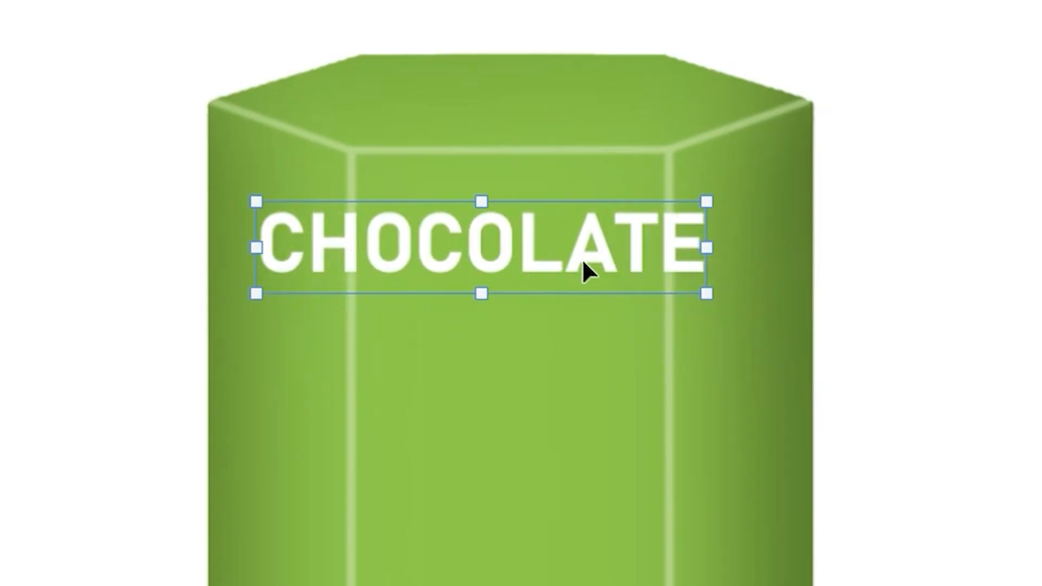
Step: Enlarge the CHOCOLATE text and centre it across the upper part of the green packet
{"action": "mouse_move", "coordinate": [582, 262]}
{"action": "left_mouse_down"}
{"action": "mouse_move", "coordinate": [595, 269]}
{"action": "mouse_move", "coordinate": [582, 275]}
{"action": "left_mouse_up"}
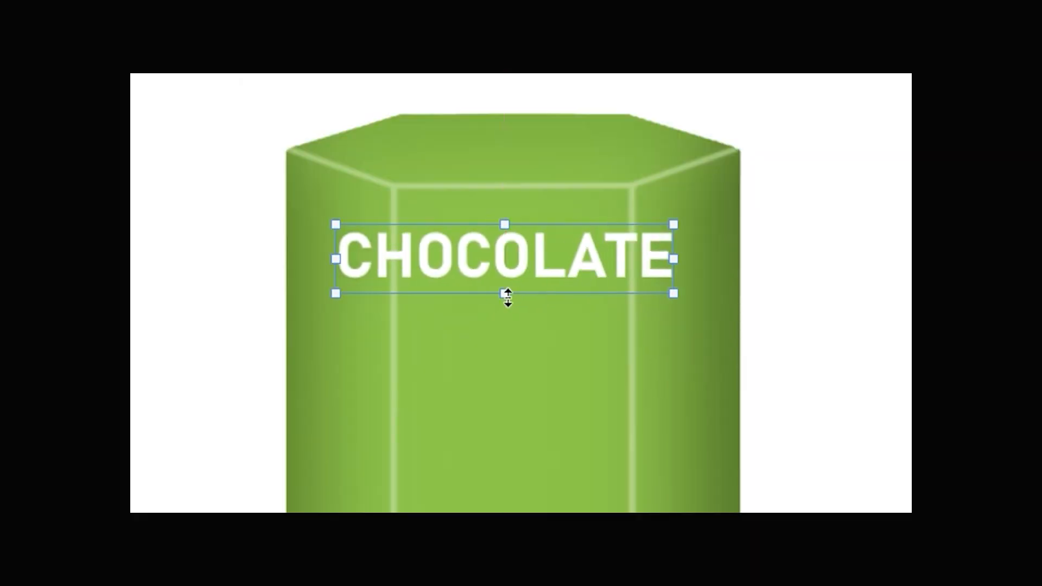
{"action": "left_click_drag", "start_coordinate": [508, 298], "coordinate": [507, 310]}
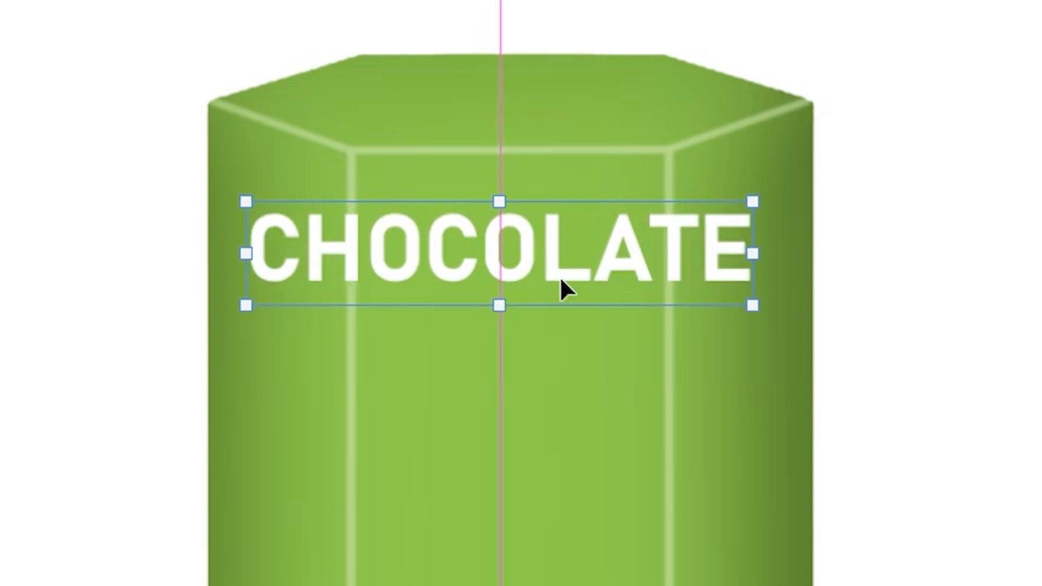
{"action": "left_click_drag", "start_coordinate": [576, 275], "coordinate": [578, 275]}
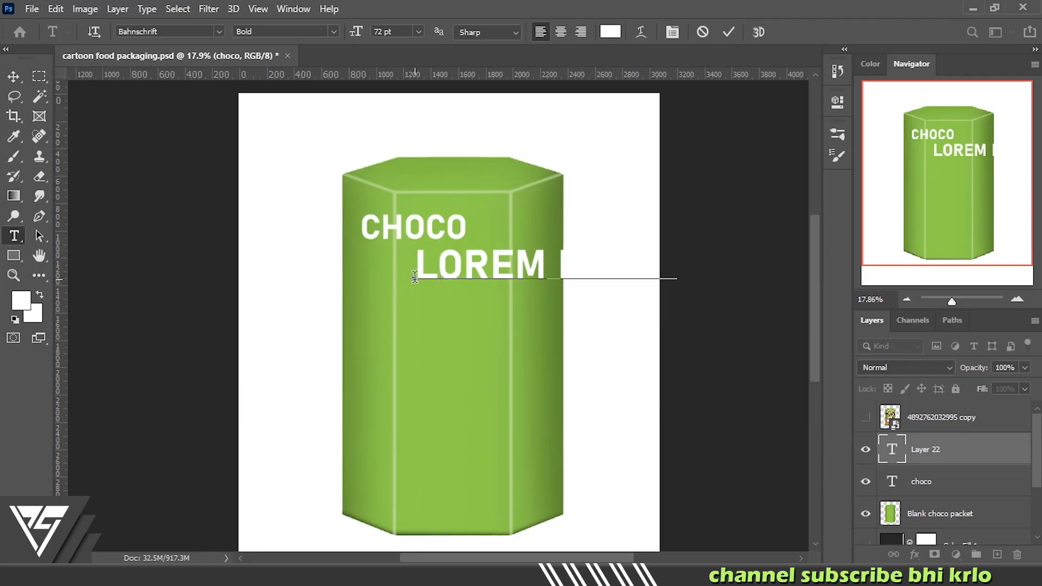
Step: Add the text CHIPS below CHOCO in a heavy display font and colour it with a copy of the dark red Color Fill 8
{"action": "type", "text": "CHIPS"}
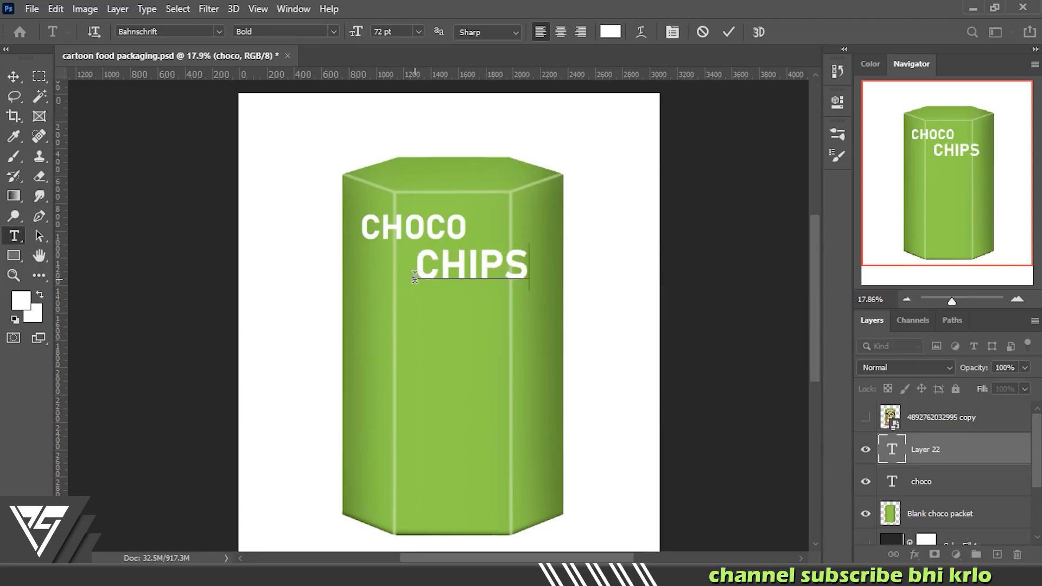
{"action": "left_click", "coordinate": [730, 32]}
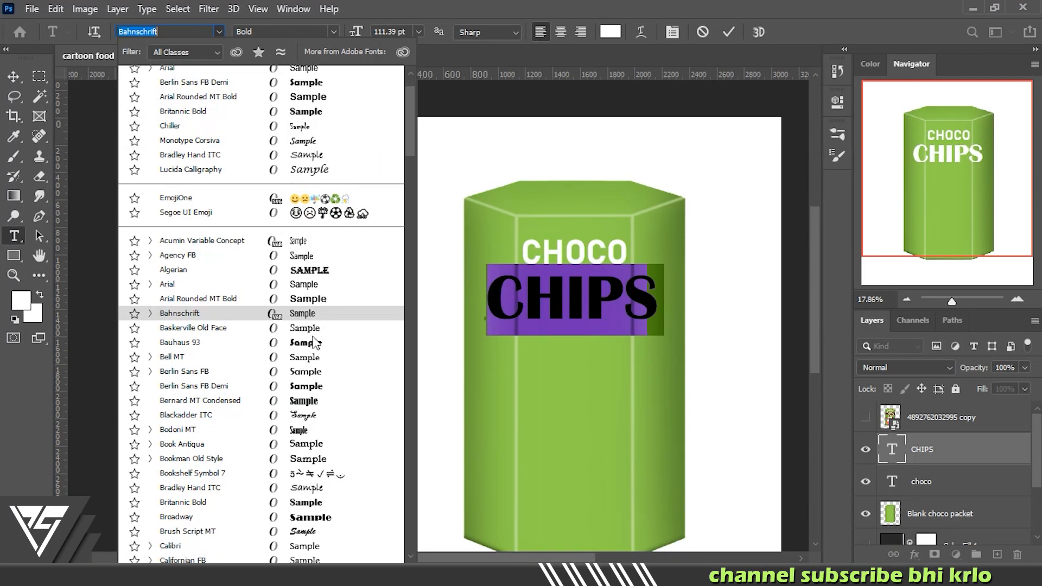
{"action": "scroll", "coordinate": [345, 325], "scroll_direction": "down", "scroll_amount": 10}
{"action": "scroll", "coordinate": [344, 368], "scroll_direction": "down", "scroll_amount": 3}
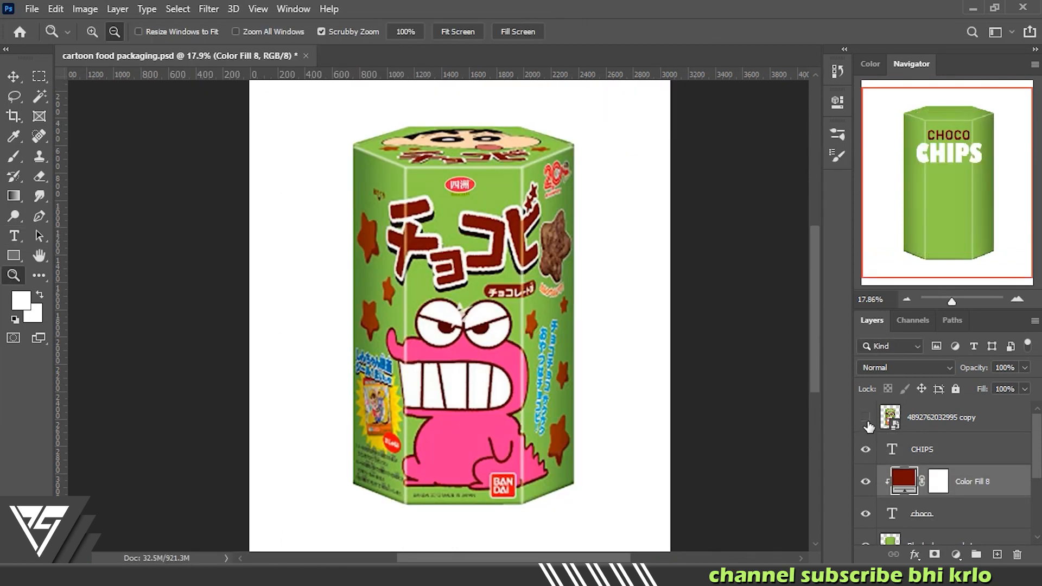
{"action": "left_click", "coordinate": [866, 418]}
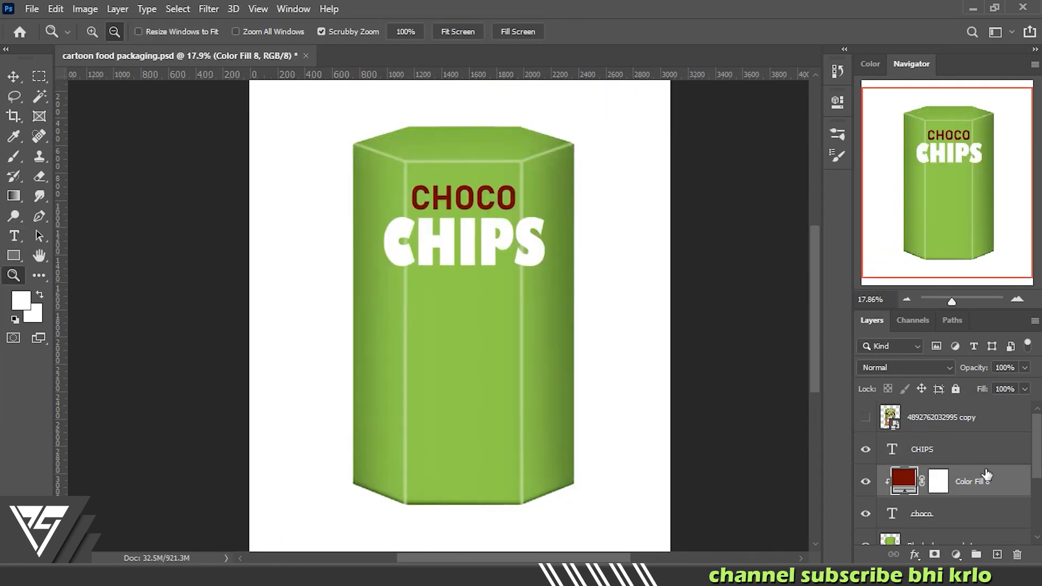
{"action": "left_click_drag", "start_coordinate": [987, 479], "coordinate": [973, 460]}
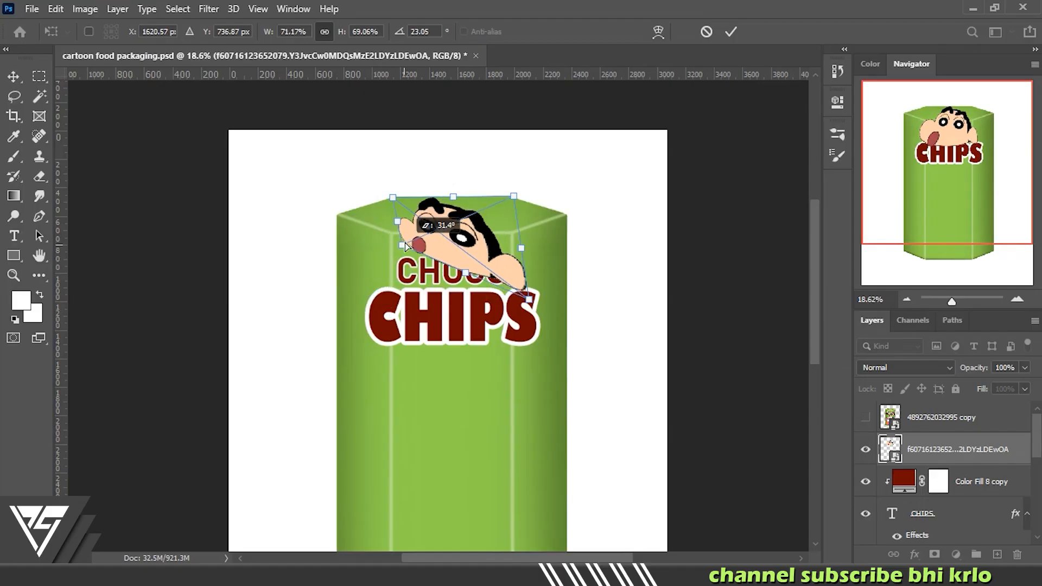
Step: Distort the cartoon boy's face so it lies flat on the packet's hexagonal top
{"action": "left_click_drag", "start_coordinate": [516, 232], "coordinate": [514, 234]}
{"action": "left_click_drag", "start_coordinate": [453, 233], "coordinate": [559, 233]}
{"action": "left_click", "coordinate": [731, 31]}
{"action": "key", "text": "z"}
{"action": "key", "text": "ctrl+t"}
{"action": "left_click_drag", "start_coordinate": [433, 207], "coordinate": [435, 214]}
{"action": "left_click_drag", "start_coordinate": [433, 260], "coordinate": [427, 260]}
{"action": "left_click", "coordinate": [731, 31]}
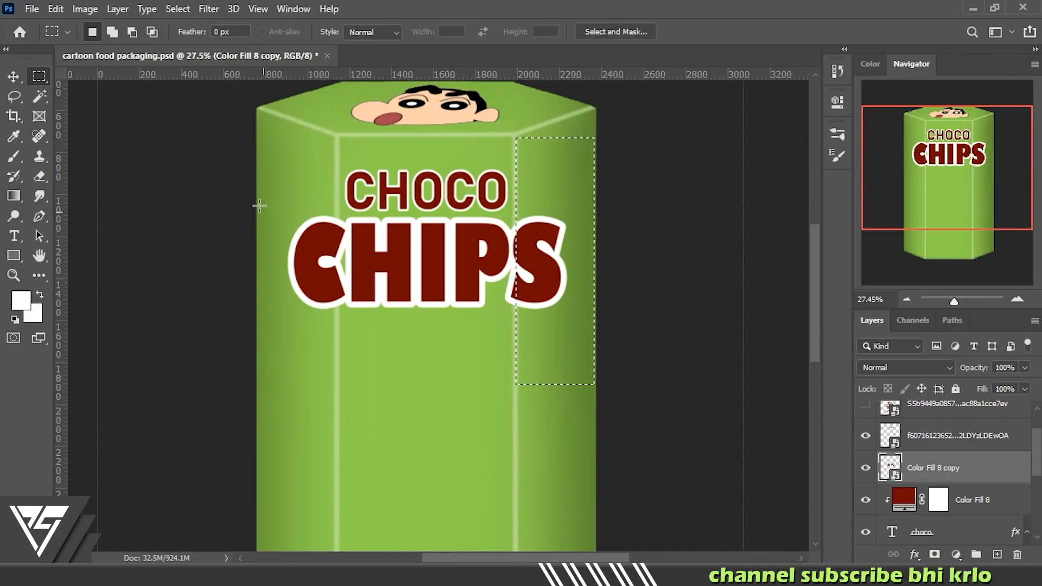
Step: Split the parts of CHIPS that fall on the packet's left and right side faces onto separate layers
{"action": "left_click_drag", "start_coordinate": [271, 157], "coordinate": [338, 382]}
{"action": "left_click", "coordinate": [112, 32]}
{"action": "left_click_drag", "start_coordinate": [515, 165], "coordinate": [600, 384]}
{"action": "key", "text": "ctrl+j"}
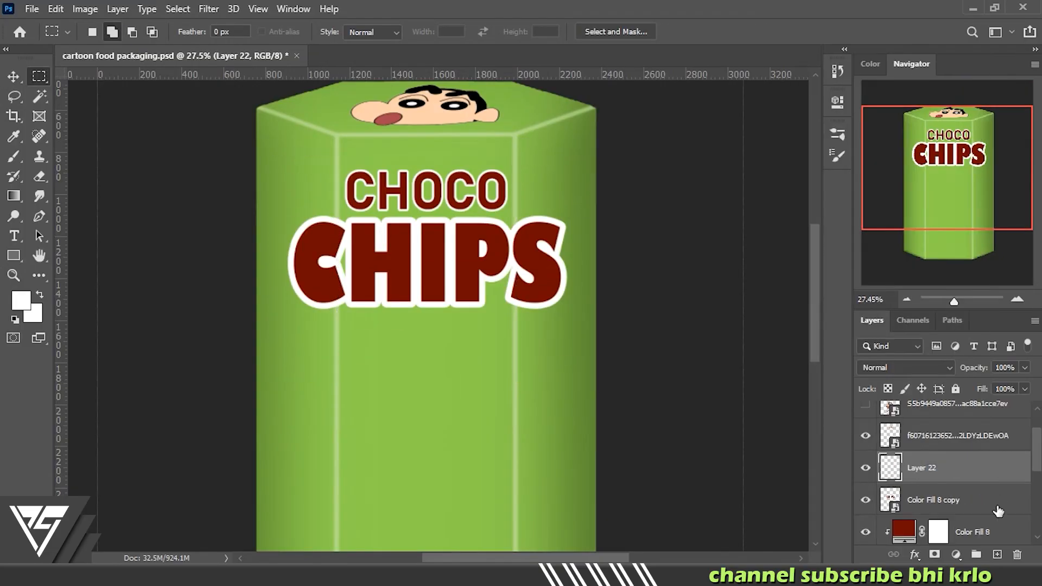
{"action": "left_click", "coordinate": [866, 500]}
{"action": "left_click_drag", "start_coordinate": [463, 161], "coordinate": [638, 400]}
{"action": "key", "text": "ctrl+shift+j"}
{"action": "left_click", "coordinate": [865, 532]}
{"action": "scroll", "coordinate": [512, 115], "scroll_direction": "up", "scroll_amount": 3}
Step: Skew the separated C and S parts to follow the side faces and select the leftover S area in the base CHIPS lettering
{"action": "key", "text": "ctrl+t"}
{"action": "left_click_drag", "start_coordinate": [595, 313], "coordinate": [579, 298]}
{"action": "left_click", "coordinate": [923, 500]}
{"action": "key", "text": "ctrl+t"}
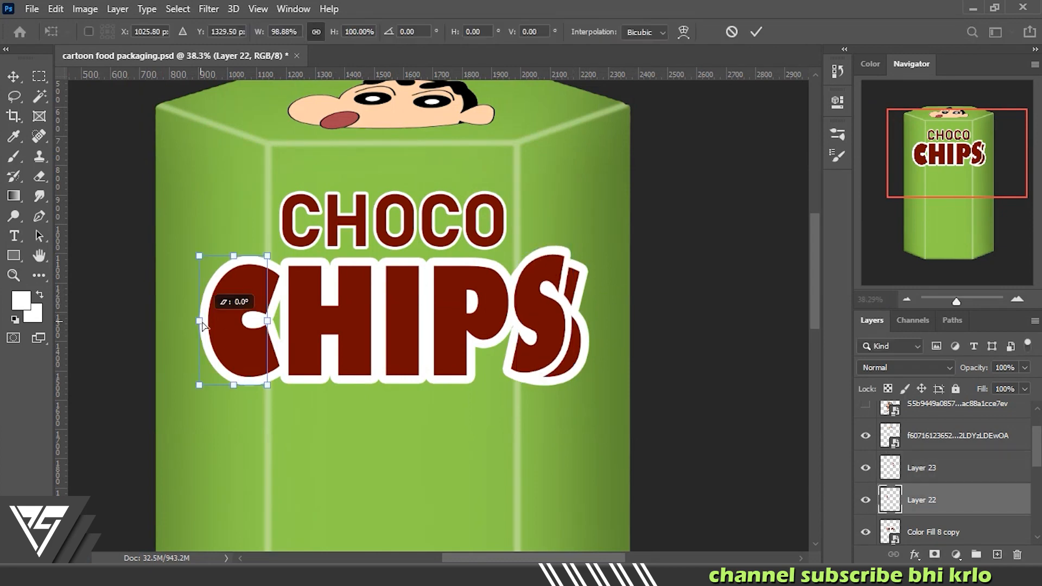
{"action": "left_click_drag", "start_coordinate": [191, 320], "coordinate": [199, 308]}
{"action": "left_click", "coordinate": [928, 531]}
{"action": "left_click_drag", "start_coordinate": [517, 194], "coordinate": [623, 447]}
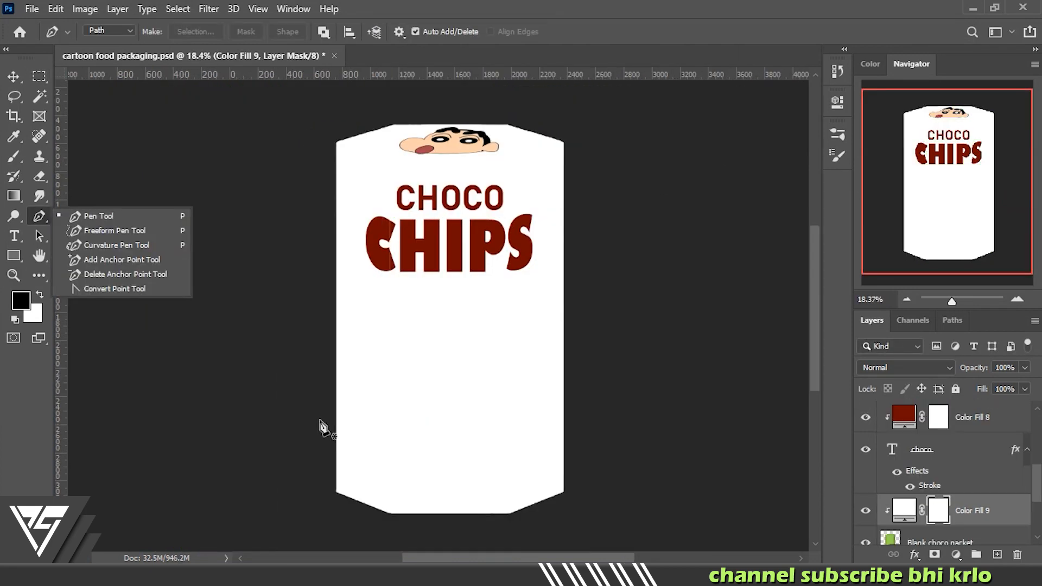
Step: Draw a Pen path with a rising curve around the packet's lower part on Color Fill 9's mask and convert it to a selection
{"action": "left_click", "coordinate": [87, 213]}
{"action": "left_click", "coordinate": [326, 399]}
{"action": "left_click_drag", "start_coordinate": [581, 279], "coordinate": [647, 176]}
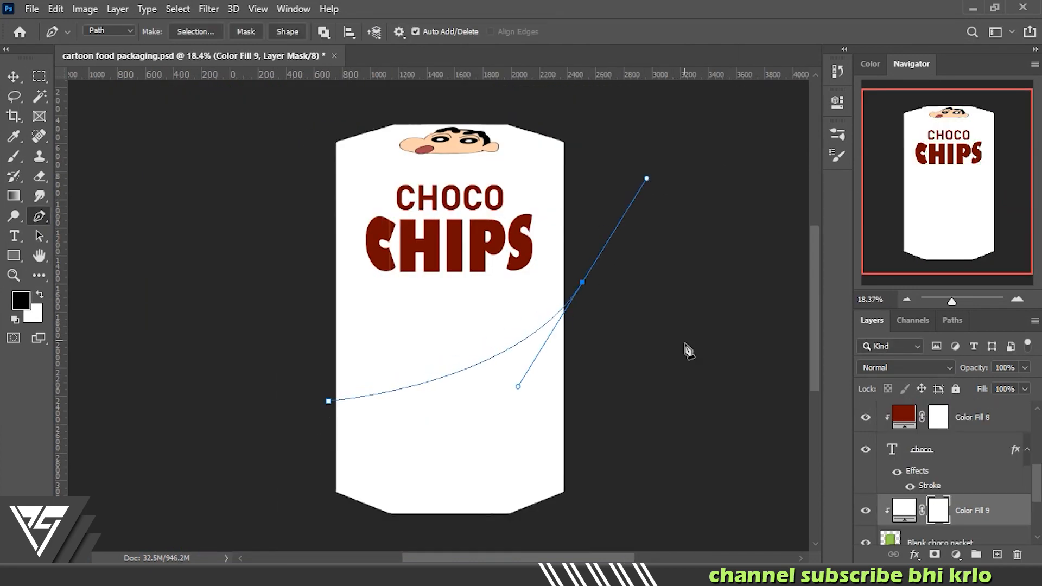
{"action": "left_click", "coordinate": [686, 346]}
{"action": "left_click", "coordinate": [681, 465]}
{"action": "left_click", "coordinate": [672, 516]}
{"action": "left_click", "coordinate": [321, 474]}
{"action": "key", "text": "ctrl+Return"}
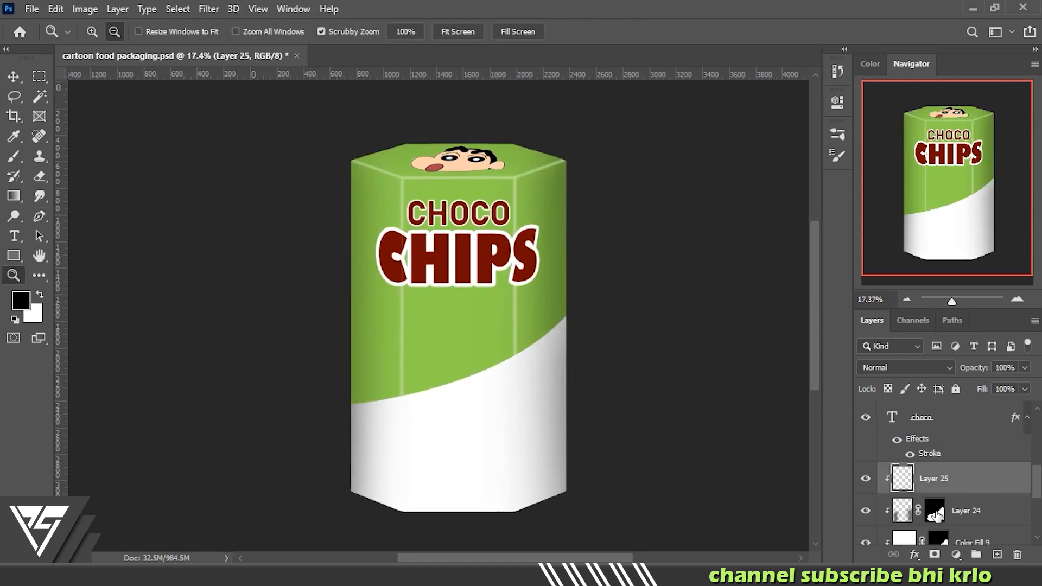
Step: Copy Layer 24's mask to Layer 25 and paint soft black shading down the white area's two vertical folds
{"action": "left_click_drag", "start_coordinate": [936, 514], "coordinate": [934, 478]}
{"action": "key", "text": "b"}
{"action": "left_click_drag", "start_coordinate": [512, 358], "coordinate": [513, 502]}
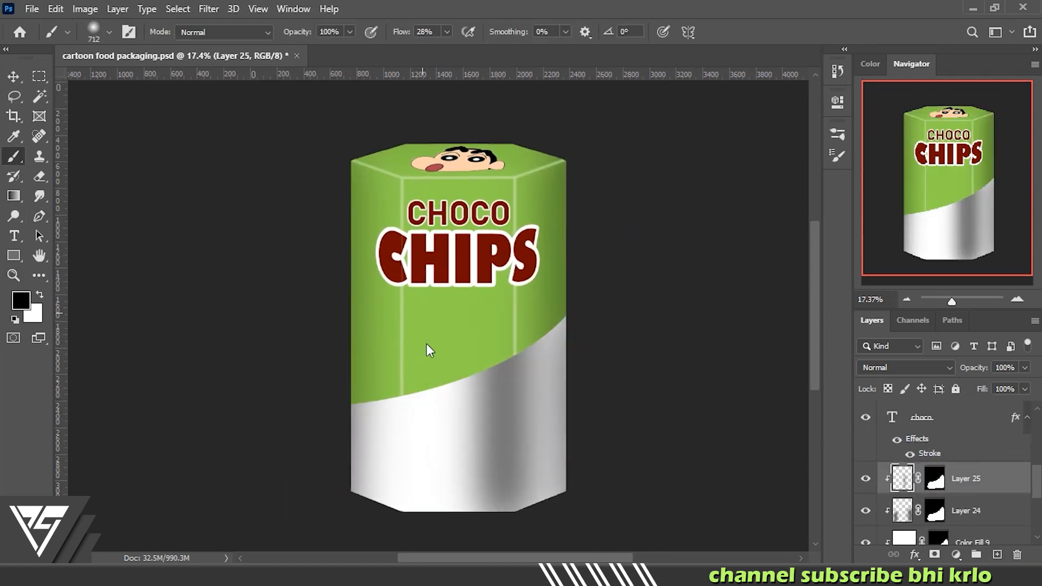
{"action": "left_click_drag", "start_coordinate": [404, 399], "coordinate": [405, 505]}
Step: Mask the black shading off the white front face and soften it by lowering Layer 25's opacity, with a new layer added above
{"action": "left_click", "coordinate": [934, 479]}
{"action": "right_click", "coordinate": [466, 326]}
{"action": "key", "text": "shift+0"}
{"action": "scroll", "coordinate": [413, 505], "scroll_direction": "down", "scroll_amount": 1}
{"action": "key", "text": "z"}
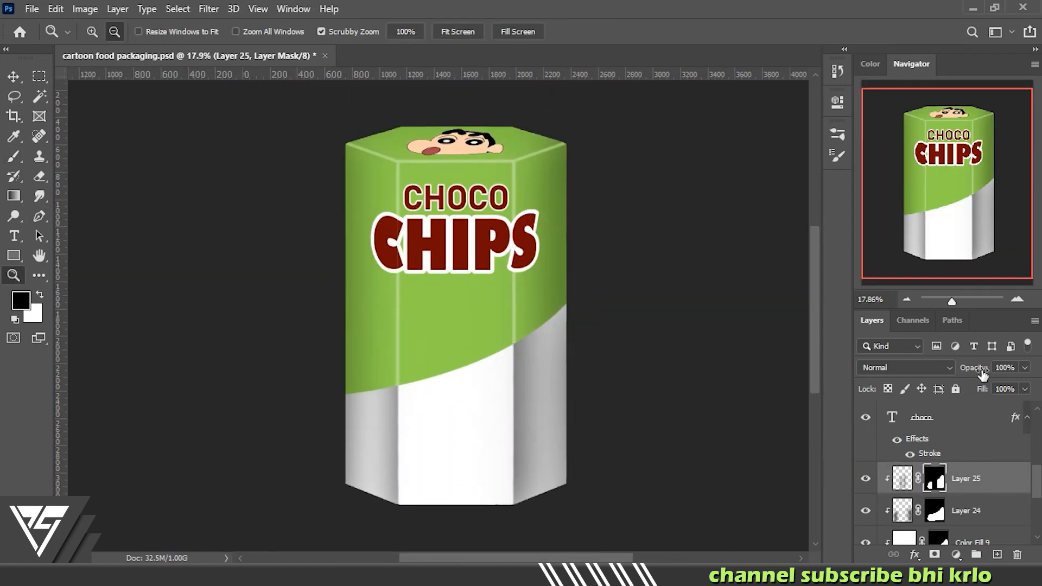
{"action": "left_click_drag", "start_coordinate": [981, 373], "coordinate": [965, 374]}
{"action": "left_click", "coordinate": [997, 554]}
Step: Show the full-body cartoon boy on the packet's front and select his layer
{"action": "scroll", "coordinate": [949, 478], "scroll_direction": "up", "scroll_amount": 10}
{"action": "left_click", "coordinate": [866, 450]}
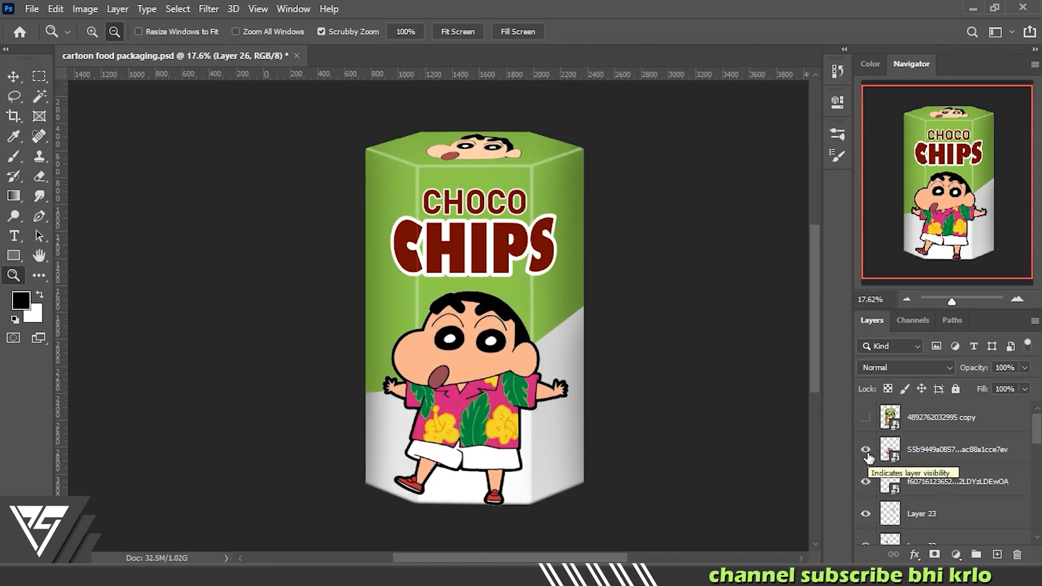
{"action": "left_click", "coordinate": [957, 450]}
{"action": "key", "text": "ctrl+t"}
{"action": "left_click_drag", "start_coordinate": [382, 292], "coordinate": [433, 351]}
{"action": "key", "text": "ctrl+z"}
{"action": "left_click", "coordinate": [730, 31]}
Step: Duplicate the cartoon boy, hide the original, and shrink the copy to 22.08% at the lower part of the packet's right face
{"action": "key", "text": "ctrl+j"}
{"action": "left_click", "coordinate": [865, 481]}
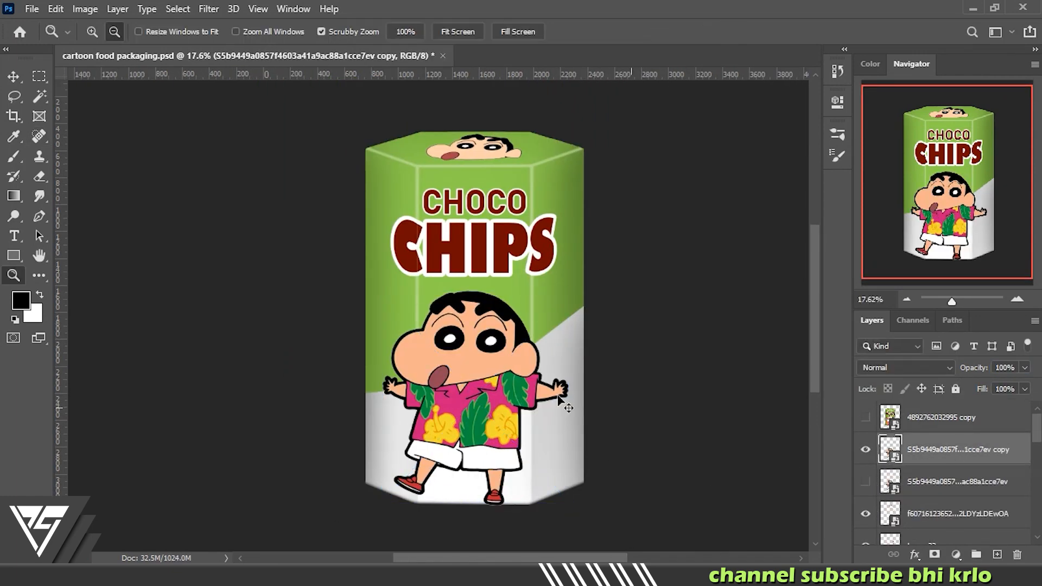
{"action": "key", "text": "ctrl+t"}
{"action": "left_click_drag", "start_coordinate": [568, 291], "coordinate": [523, 341]}
{"action": "left_click_drag", "start_coordinate": [519, 375], "coordinate": [598, 390]}
{"action": "left_click_drag", "start_coordinate": [588, 404], "coordinate": [589, 405]}
Step: Narrow the small cartoon boy to 16.66% width and skew him about -19.6° to match the right face's perspective
{"action": "key", "text": "ctrl+plus"}
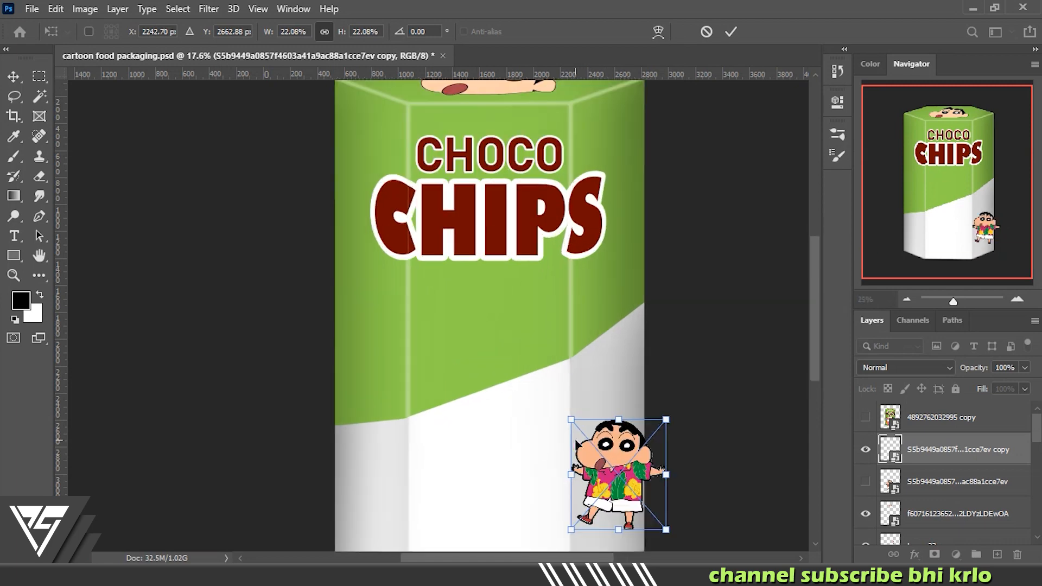
{"action": "key", "text": "ctrl+plus"}
{"action": "left_click_drag", "start_coordinate": [645, 386], "coordinate": [615, 354]}
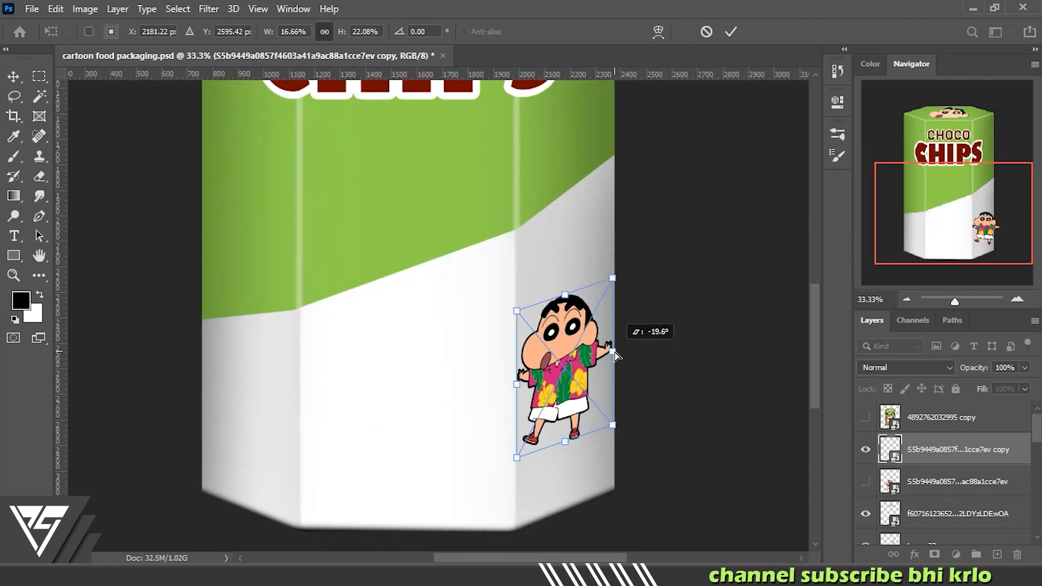
{"action": "key", "text": "Return"}
{"action": "key", "text": "ctrl+minus"}
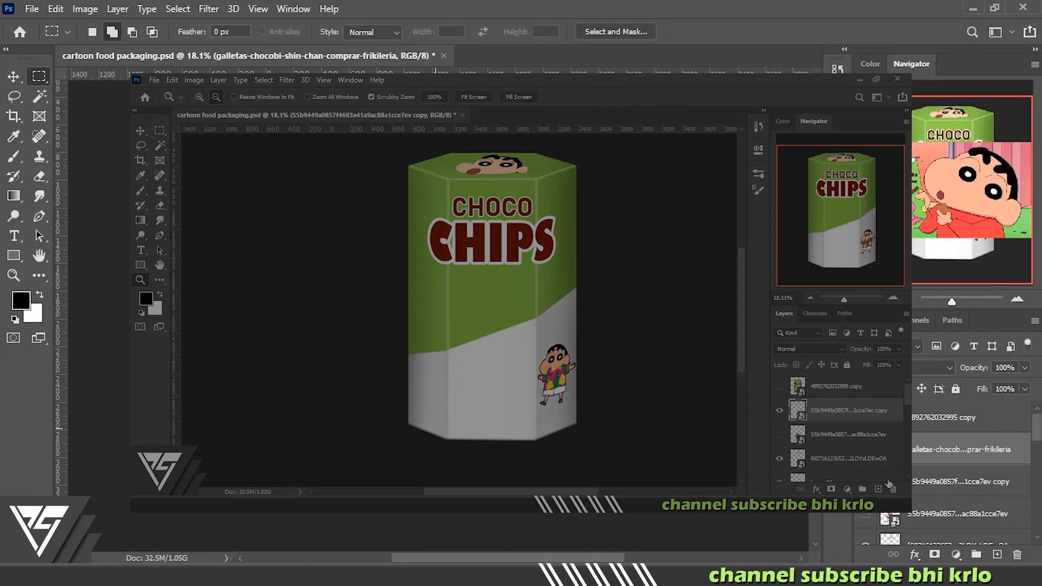
Step: Copy the Japanese lettering and pink crocodile from the placed cartoon picture onto separate layers and hide the source picture
{"action": "left_click_drag", "start_coordinate": [276, 259], "coordinate": [437, 429]}
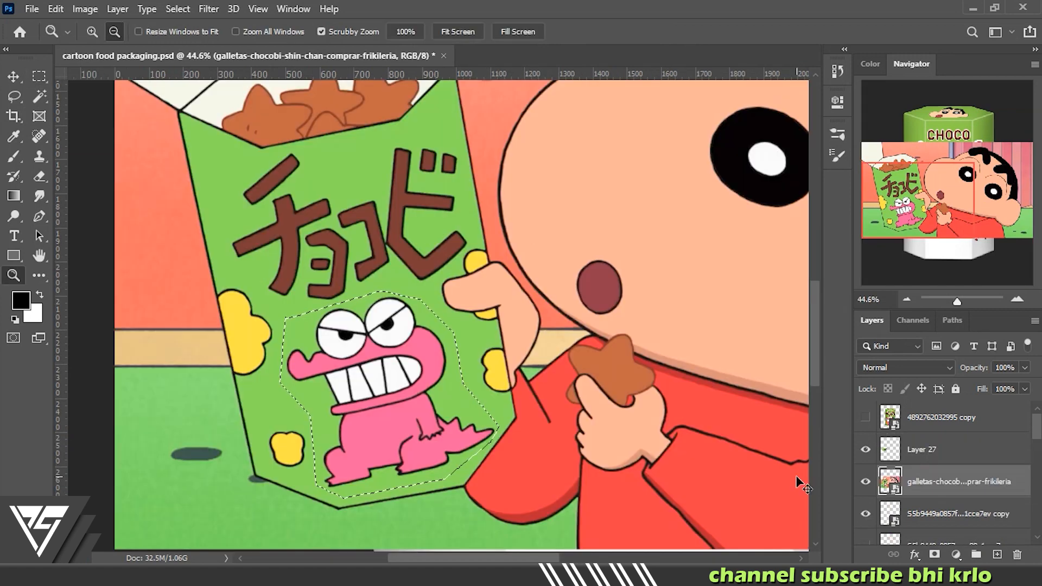
{"action": "left_click", "coordinate": [866, 514]}
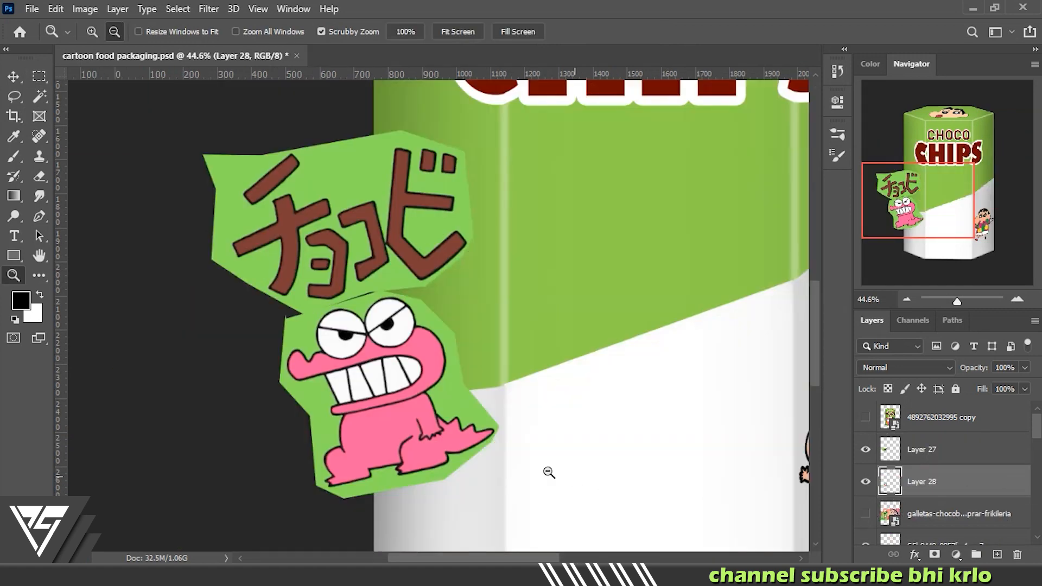
{"action": "left_click_drag", "start_coordinate": [499, 429], "coordinate": [458, 468]}
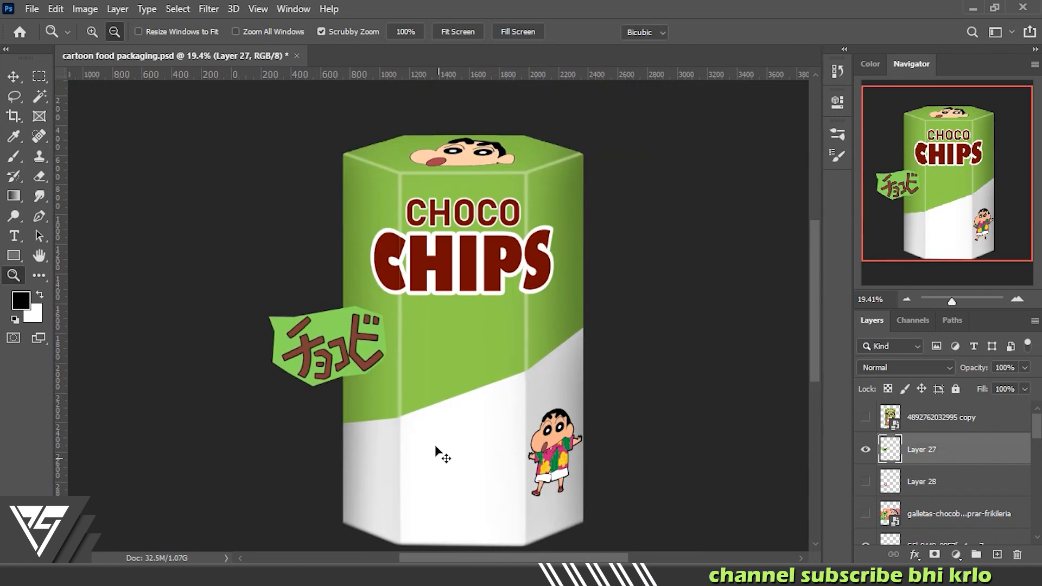
Step: Move the Japanese lettering onto the packet's front, centred below the CHIPS title
{"action": "key", "text": "ctrl+t"}
{"action": "left_click_drag", "start_coordinate": [353, 352], "coordinate": [486, 359]}
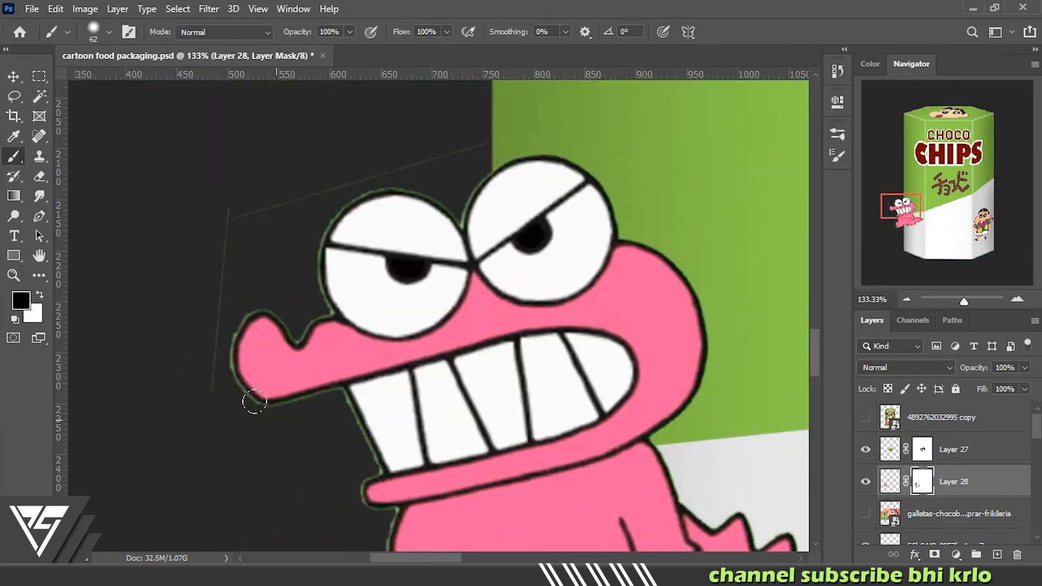
Step: Mask away the leftover background around the pink crocodile's outline with a small brush
{"action": "left_click_drag", "start_coordinate": [808, 407], "coordinate": [619, 326]}
{"action": "scroll", "coordinate": [263, 451], "scroll_direction": "down", "scroll_amount": 5}
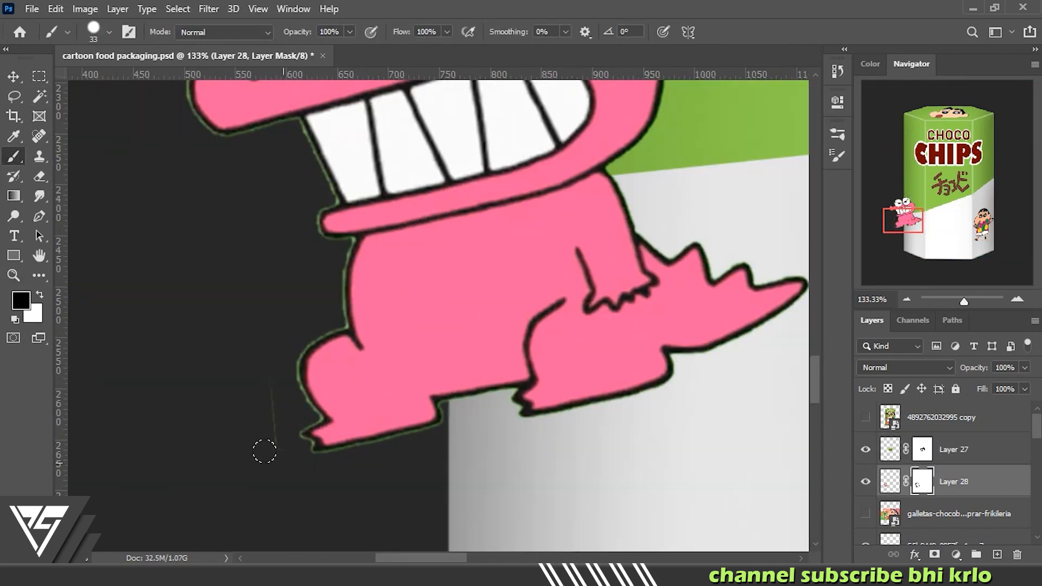
{"action": "scroll", "coordinate": [367, 430], "scroll_direction": "up", "scroll_amount": 5}
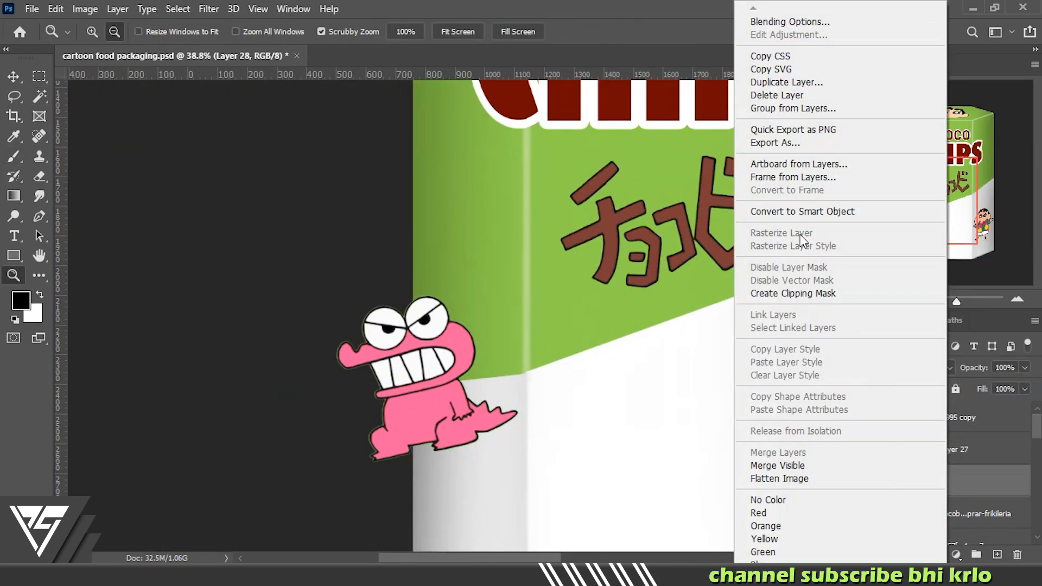
Step: Narrow and skew the crocodile to 37.46% width on the lower right face, and place a duplicate on the lower left face
{"action": "key", "text": "ctrl+t"}
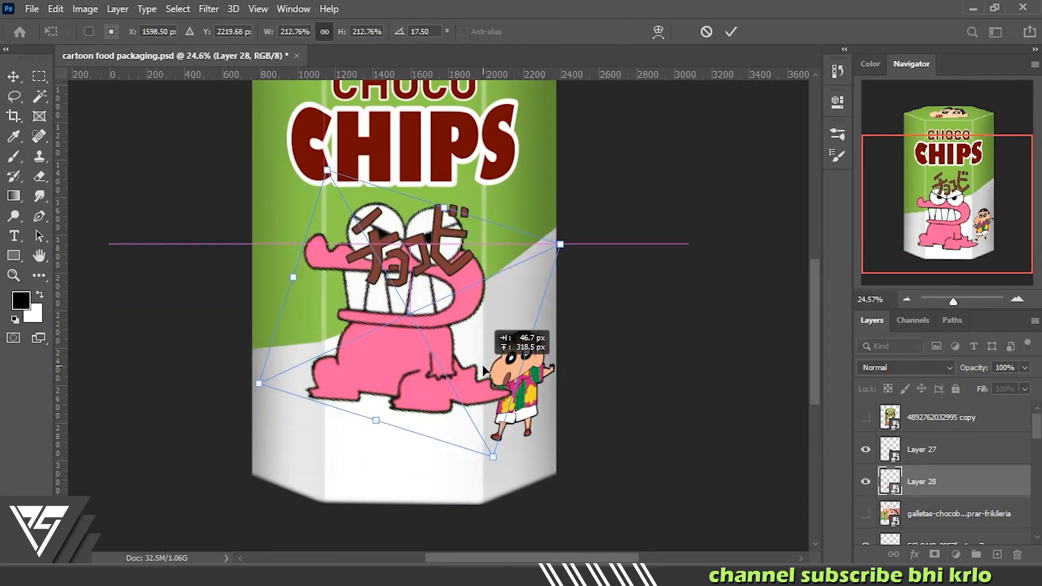
{"action": "left_click_drag", "start_coordinate": [537, 290], "coordinate": [491, 422]}
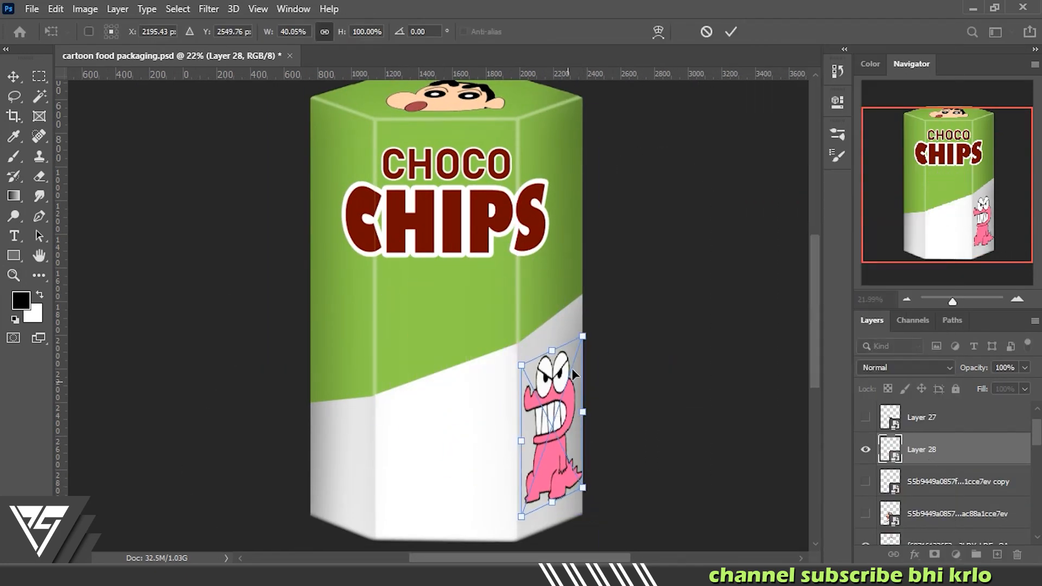
{"action": "key", "text": "Return"}
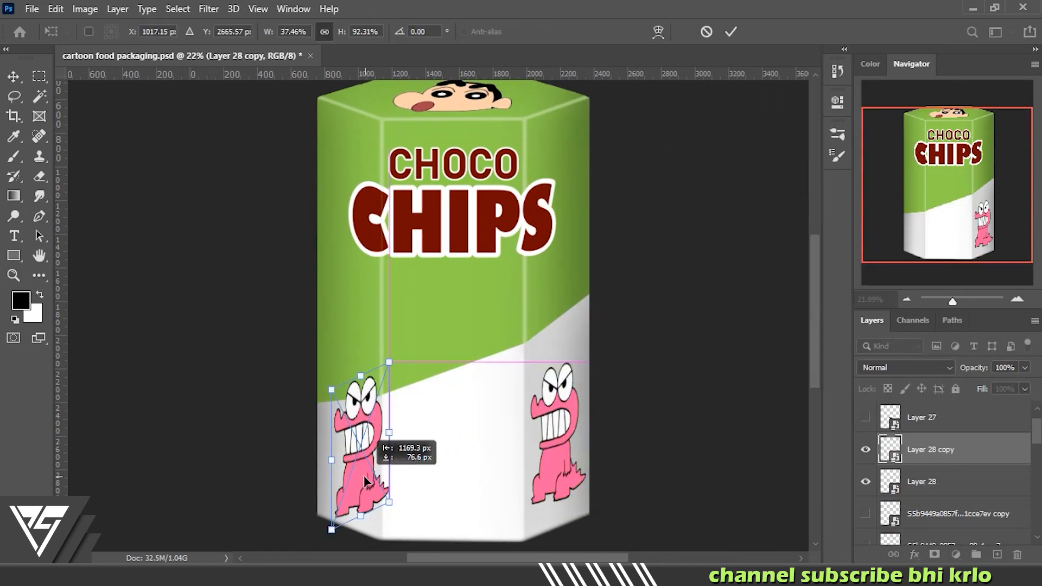
{"action": "left_click_drag", "start_coordinate": [321, 408], "coordinate": [320, 431]}
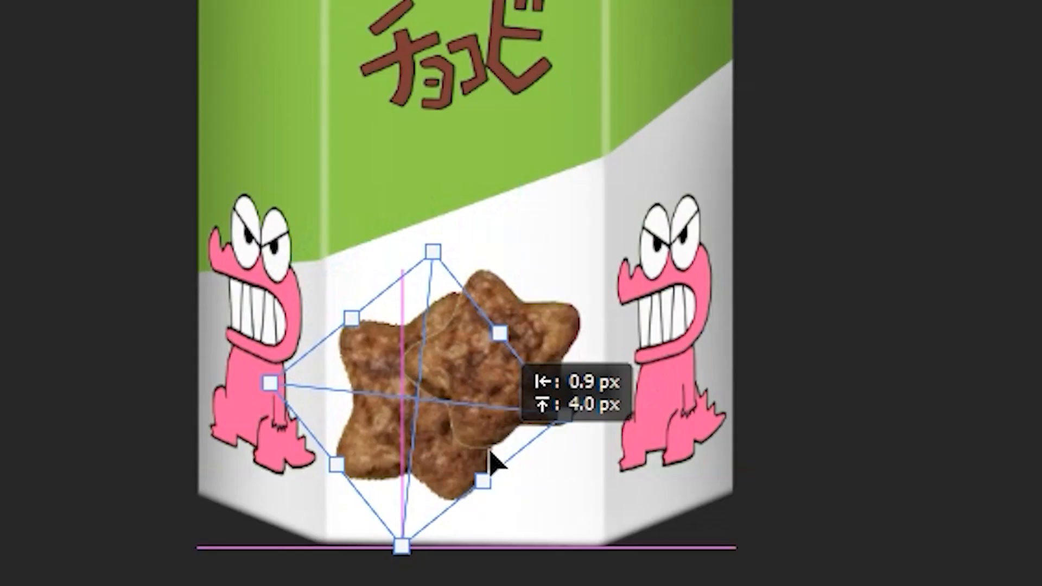
Step: Arrange the star-shaped biscuits in an overlapping pile on the packet's white front, and give them a drop shadow offset to the left
{"action": "left_click_drag", "start_coordinate": [488, 460], "coordinate": [570, 298]}
{"action": "key", "text": "Return"}
{"action": "left_click_drag", "start_coordinate": [575, 504], "coordinate": [600, 507]}
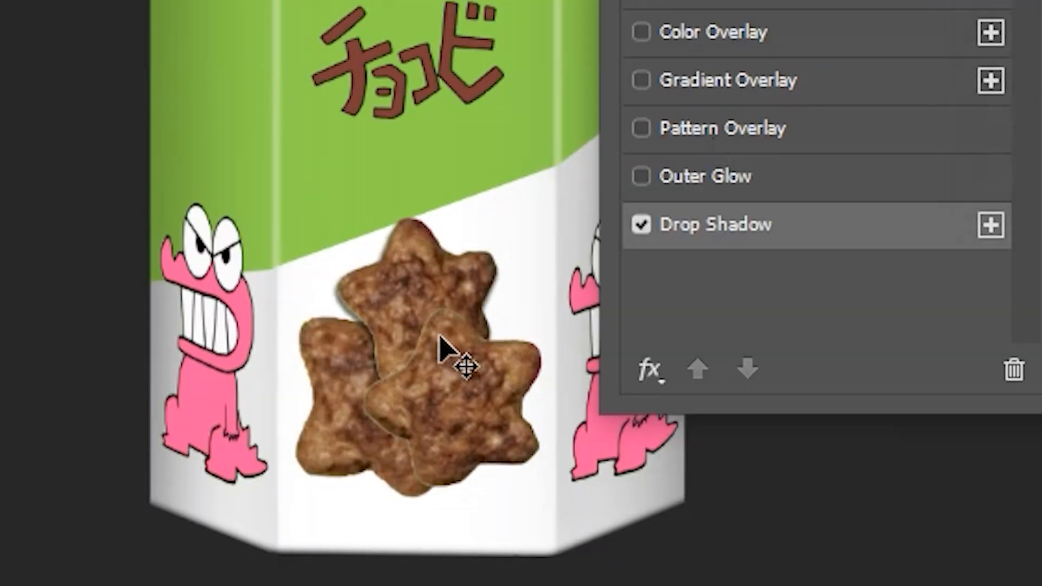
{"action": "left_click_drag", "start_coordinate": [442, 349], "coordinate": [428, 340]}
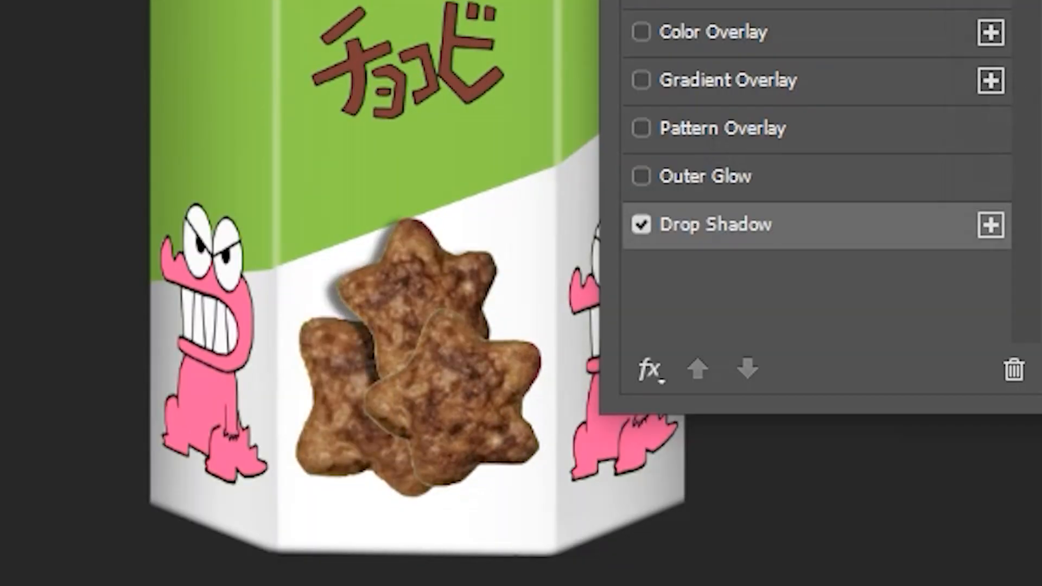
{"action": "key", "text": "Return"}
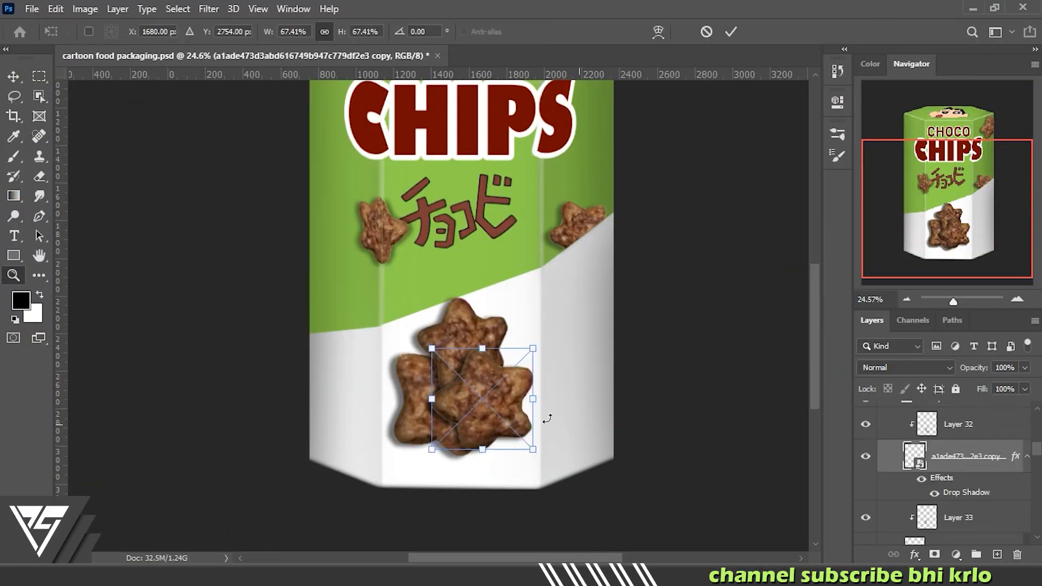
Step: Resize and reposition the star biscuit copies to build a pile along the green area's lower edge
{"action": "left_click_drag", "start_coordinate": [478, 396], "coordinate": [577, 372]}
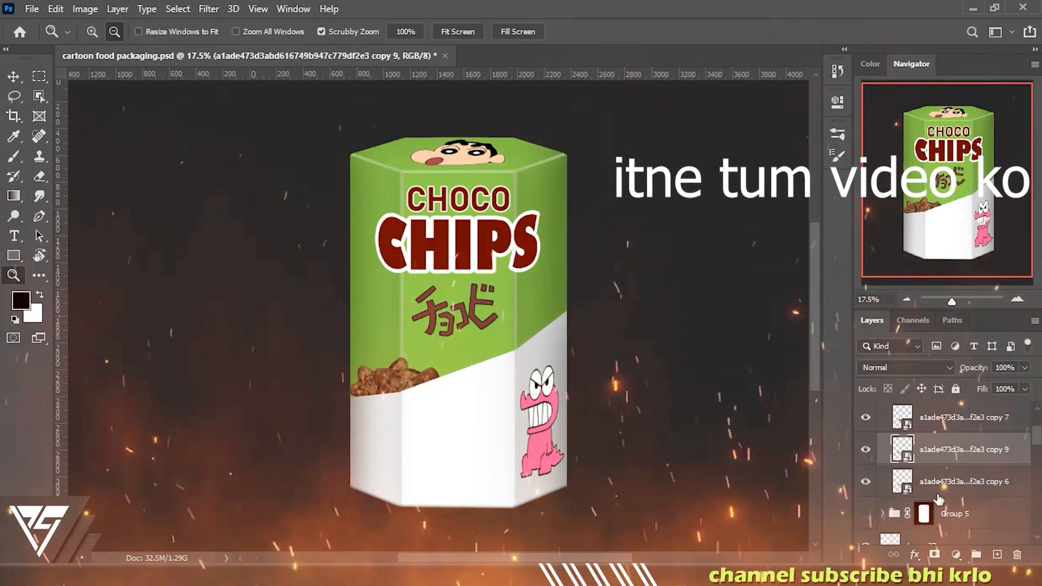
{"action": "left_click", "coordinate": [963, 481]}
{"action": "key", "text": "ctrl+t"}
{"action": "left_click_drag", "start_coordinate": [415, 374], "coordinate": [421, 379]}
{"action": "key", "text": "Return"}
{"action": "left_click", "coordinate": [963, 481]}
{"action": "key", "text": "ctrl+t"}
{"action": "left_click_drag", "start_coordinate": [369, 356], "coordinate": [371, 368]}
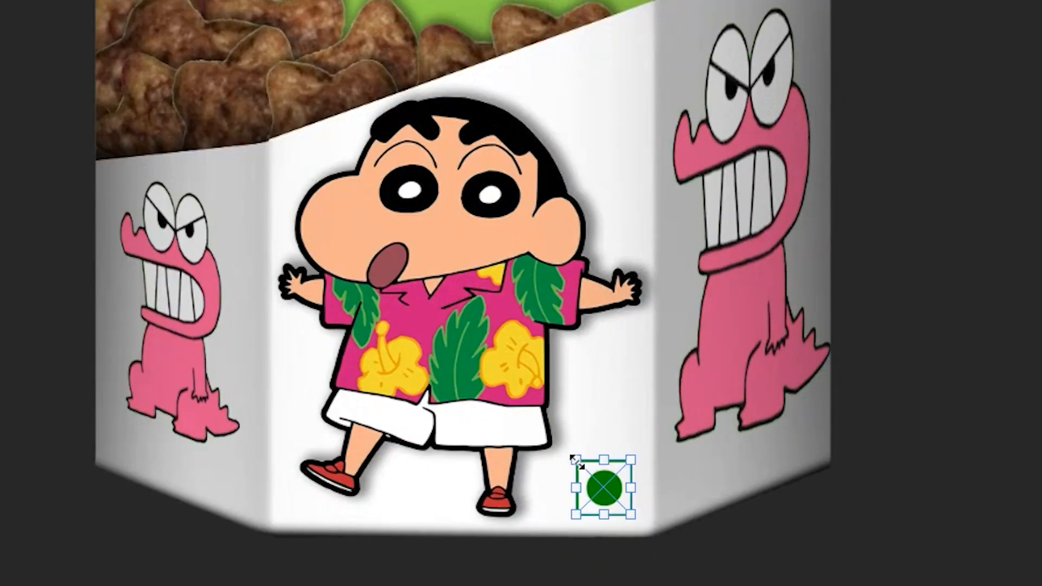
Step: Shrink the square green dot mark slightly beside the cartoon boy's feet on the packet's front
{"action": "left_click_drag", "start_coordinate": [575, 460], "coordinate": [581, 464]}
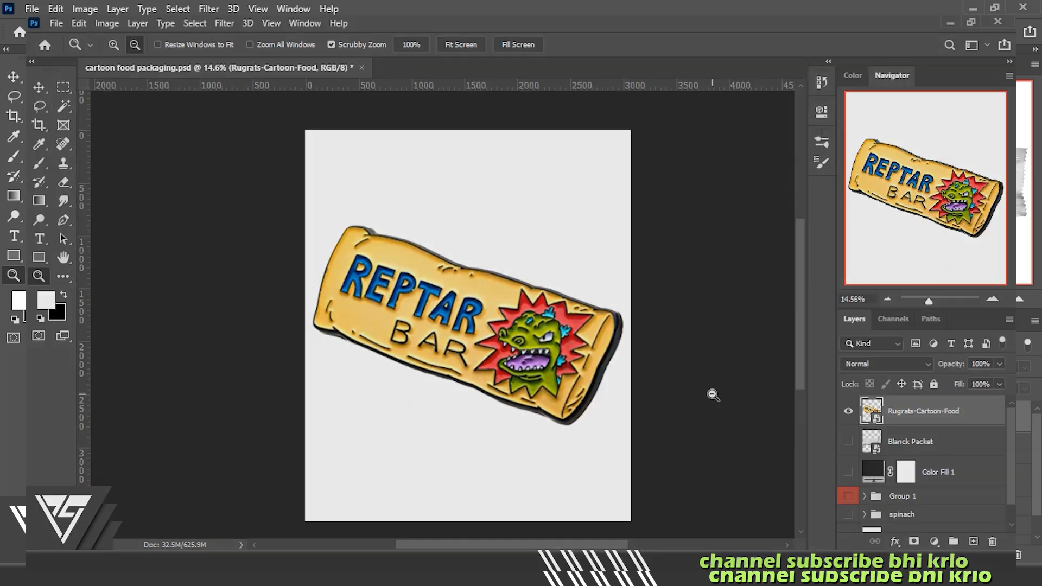
Step: Show the blank packet and tint it with a clipped solid colour fill of ffd676, changing the fill's blend mode
{"action": "left_click", "coordinate": [865, 416]}
{"action": "left_click", "coordinate": [865, 449]}
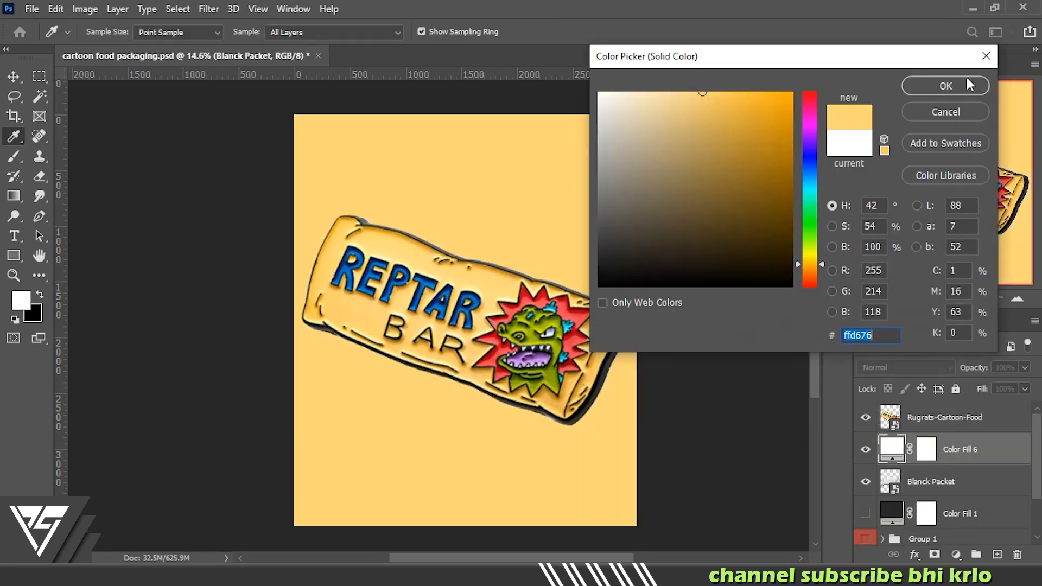
{"action": "left_click", "coordinate": [895, 369]}
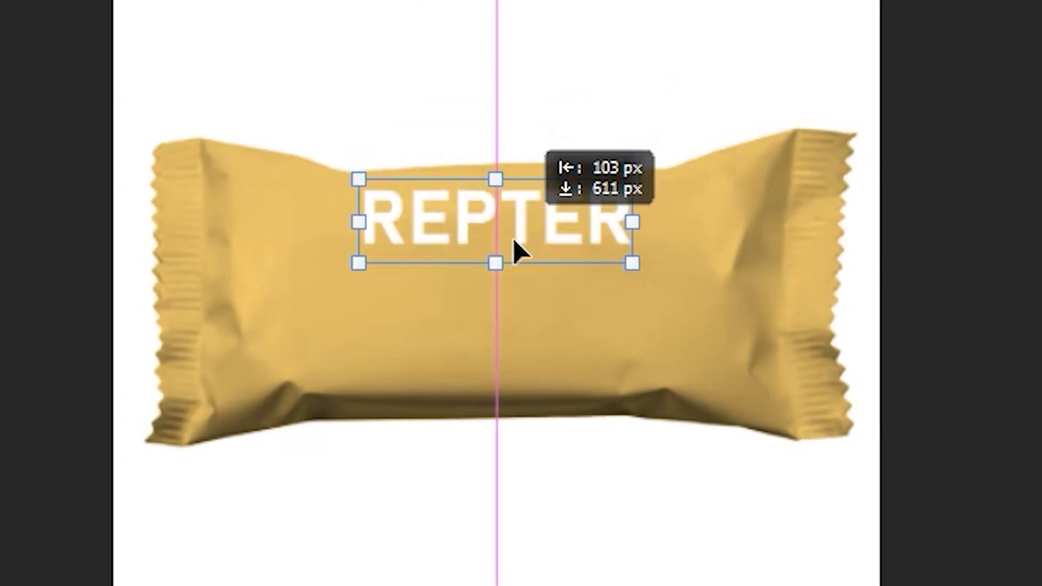
Step: Centre the white REPTAR text on the yellow wrapper and show the dark Color Fill 1 background
{"action": "left_click_drag", "start_coordinate": [514, 243], "coordinate": [520, 285]}
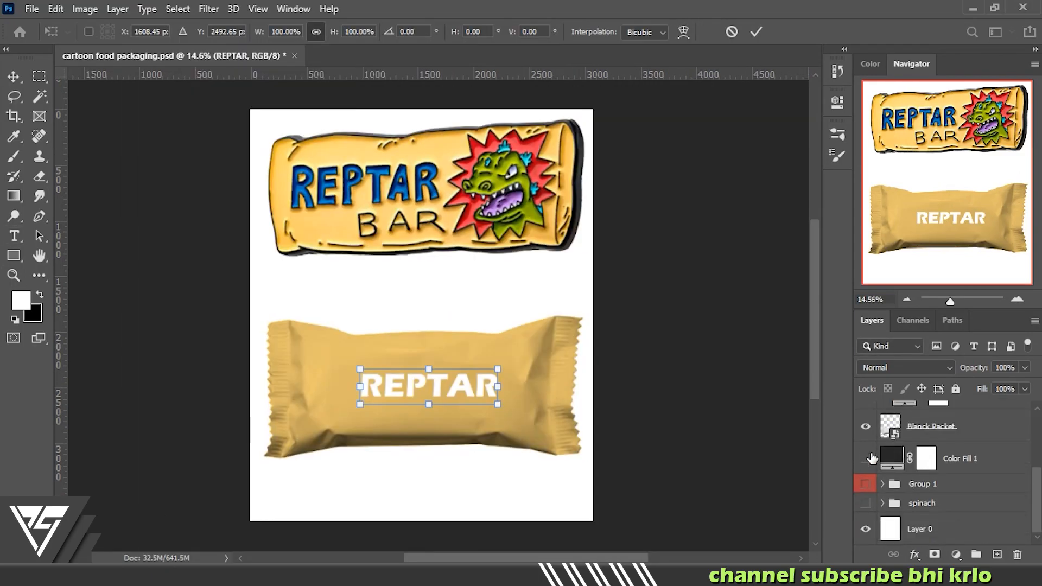
{"action": "key", "text": "Return"}
{"action": "key", "text": "z"}
{"action": "left_click", "coordinate": [867, 460]}
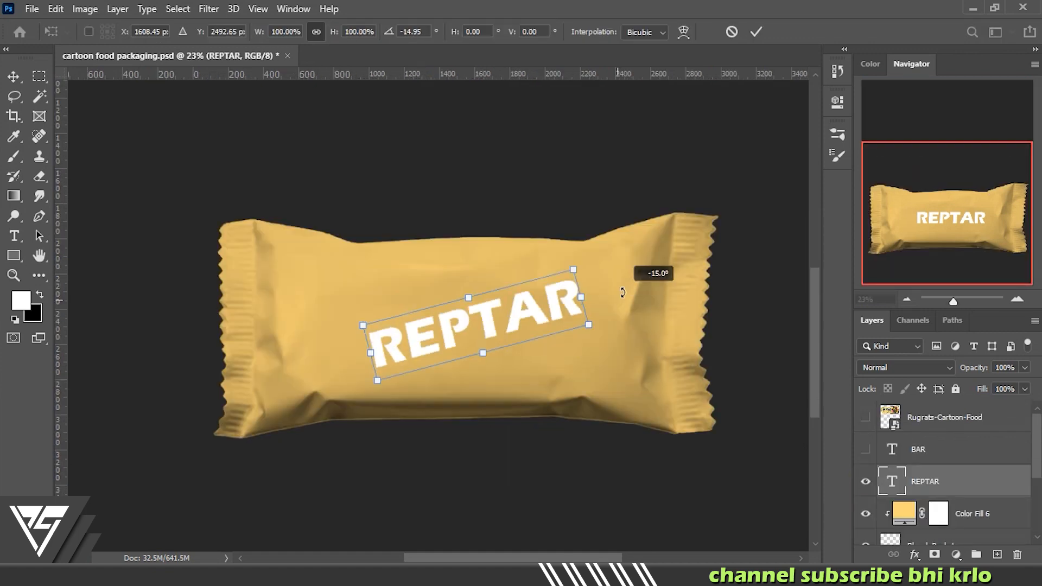
Step: Rotate the REPTAR text diagonally across the wrapper, and warp its letters with Liquify to follow the folds, using brush sizes 430 and 195
{"action": "mouse_move", "coordinate": [629, 293]}
{"action": "left_mouse_down"}
{"action": "mouse_move", "coordinate": [623, 269]}
{"action": "mouse_move", "coordinate": [647, 259]}
{"action": "left_mouse_up"}
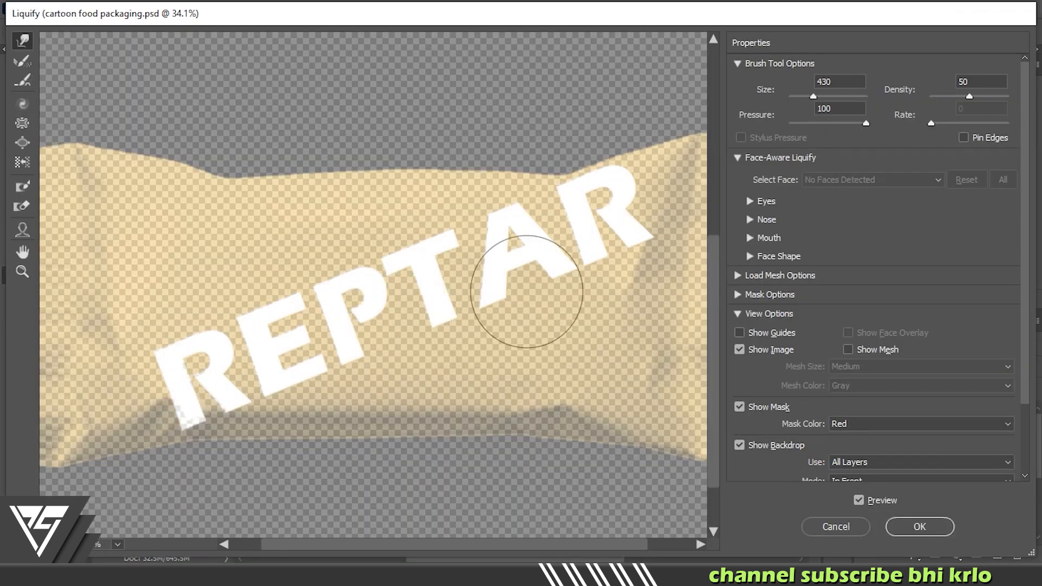
{"action": "left_click_drag", "start_coordinate": [573, 268], "coordinate": [543, 268]}
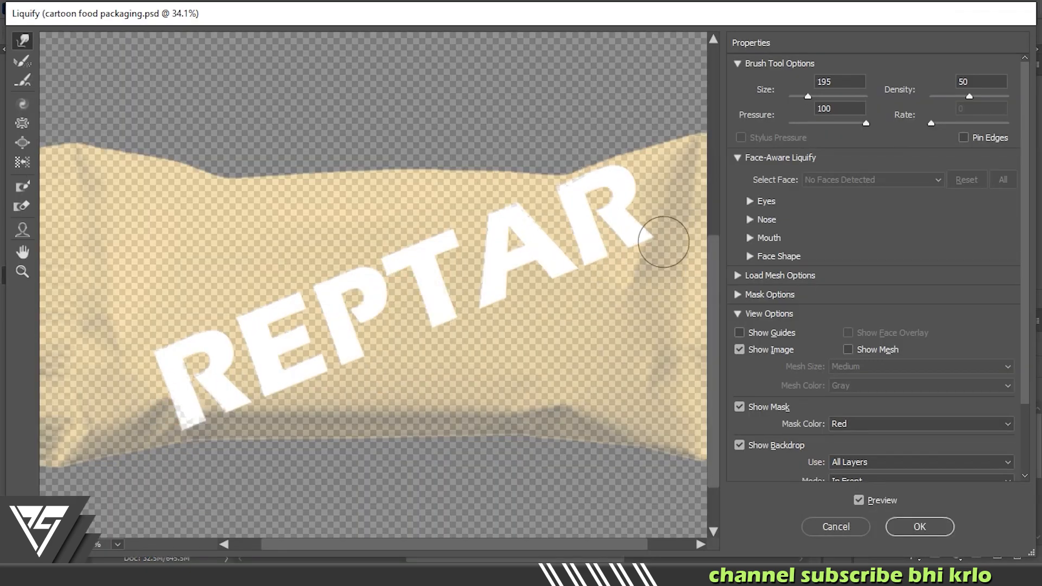
{"action": "left_click", "coordinate": [919, 526]}
Step: Change the blend mode of the REPTAR copy layer to blend the lettering into the wrapper
{"action": "left_click", "coordinate": [912, 368]}
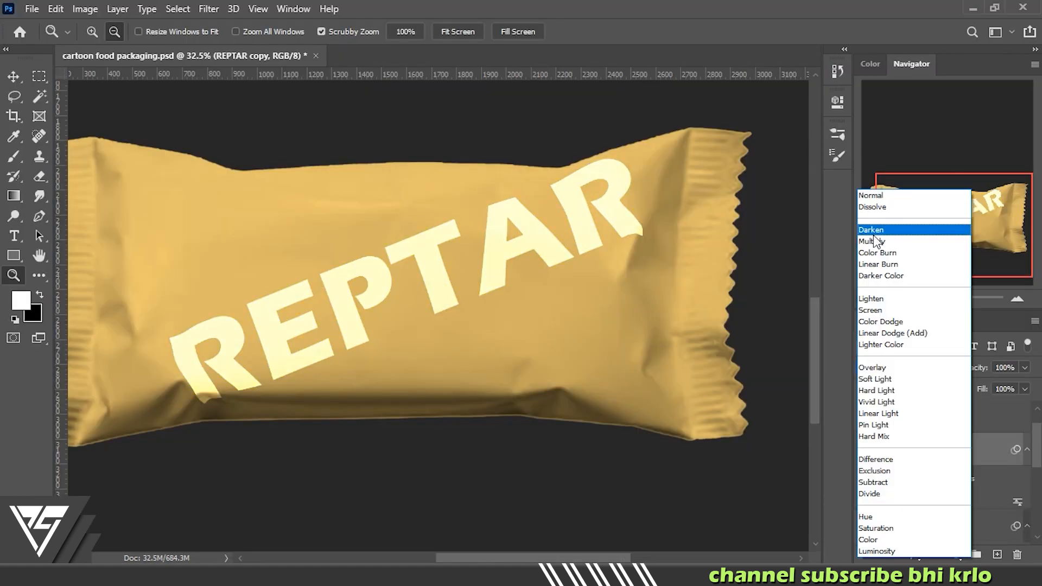
{"action": "left_click", "coordinate": [897, 369]}
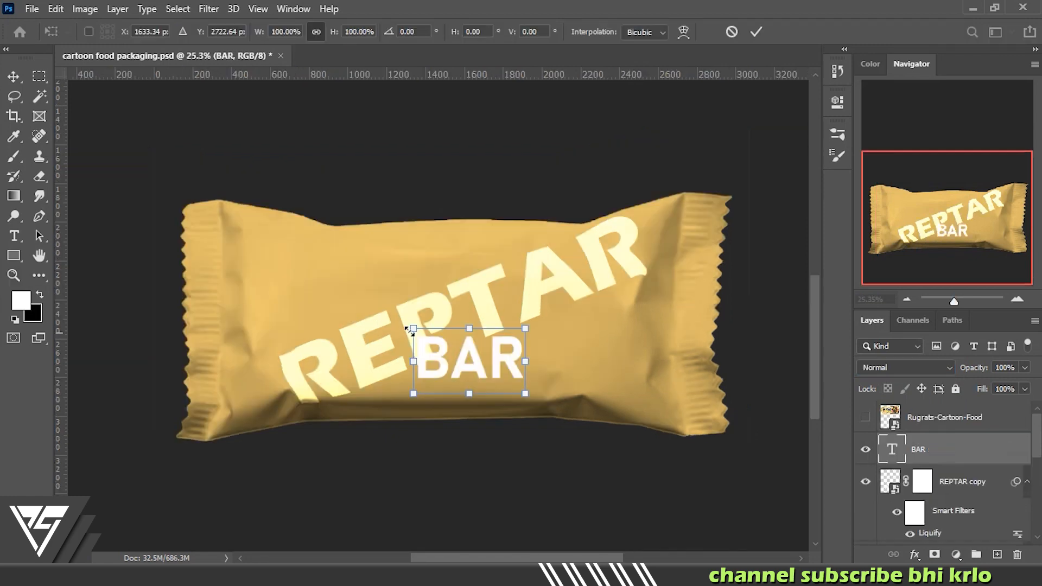
Step: Scale the BAR text down to about 39.85% and move it below the end of the REPTAR lettering
{"action": "left_click_drag", "start_coordinate": [409, 329], "coordinate": [470, 360]}
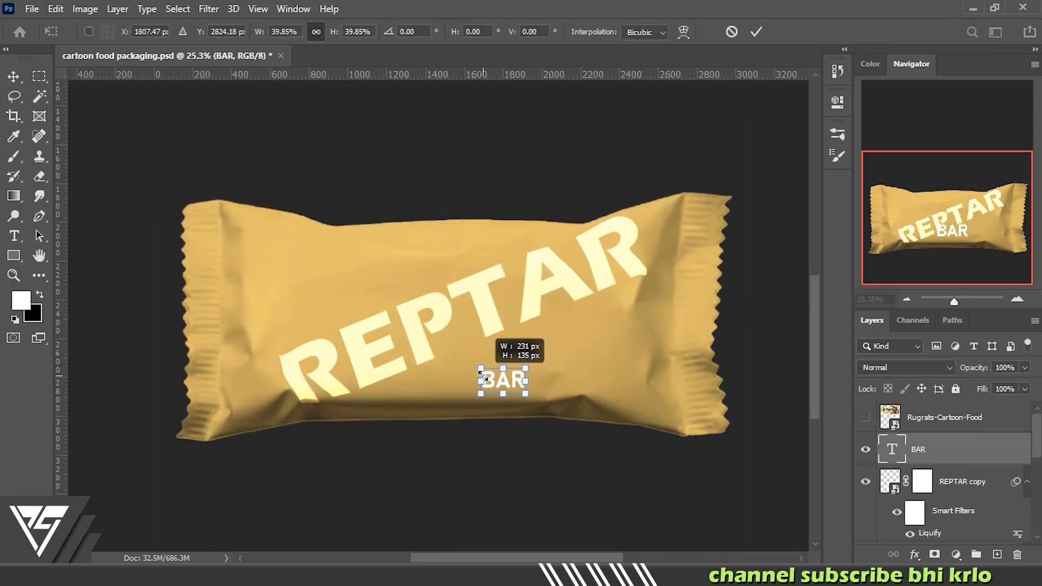
{"action": "left_click_drag", "start_coordinate": [551, 386], "coordinate": [601, 386]}
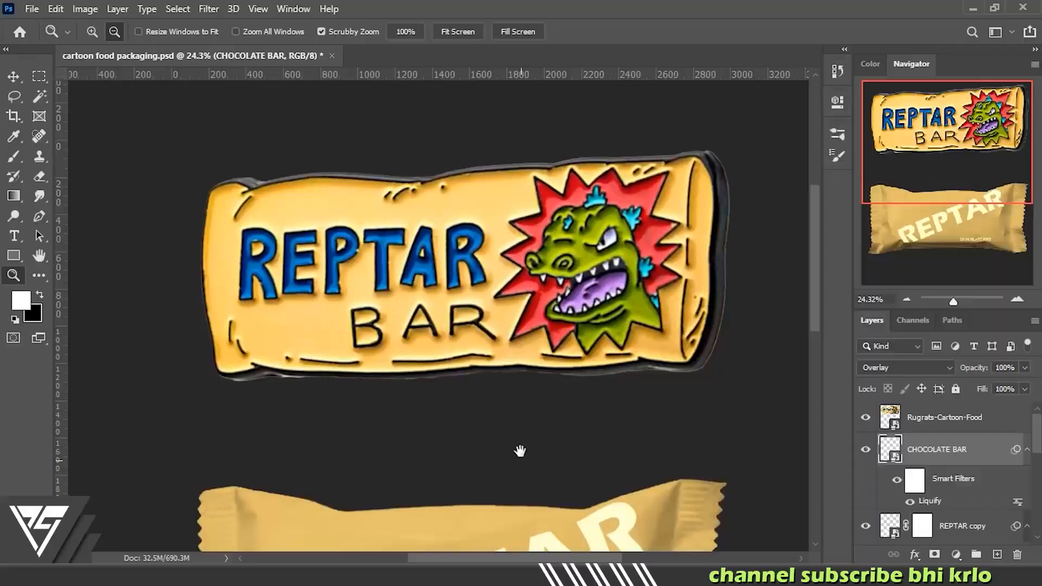
Step: Warp the green tail to follow the wrapper's folds using Liquify with brush size 191, and reopen the filter on the masked tail layer
{"action": "left_click_drag", "start_coordinate": [520, 451], "coordinate": [508, 194]}
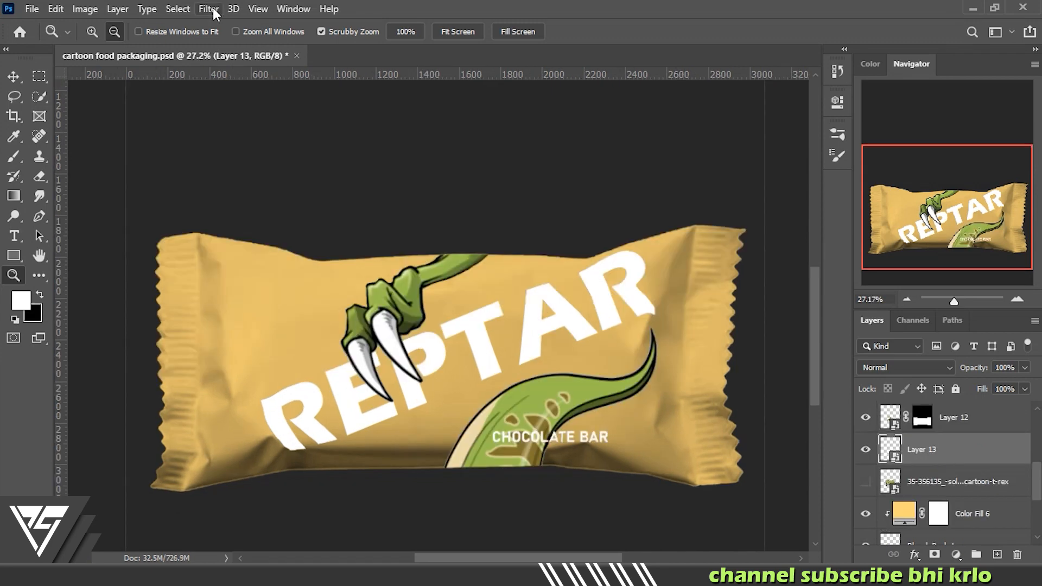
{"action": "key", "text": "ctrl+shift+x"}
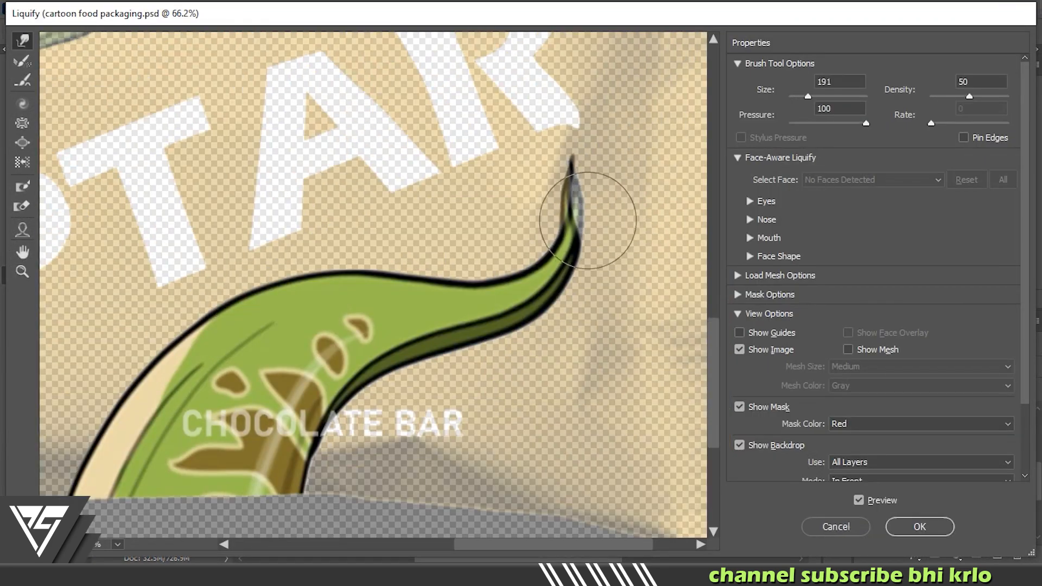
{"action": "left_click_drag", "start_coordinate": [331, 391], "coordinate": [535, 349]}
{"action": "left_click_drag", "start_coordinate": [545, 439], "coordinate": [534, 436]}
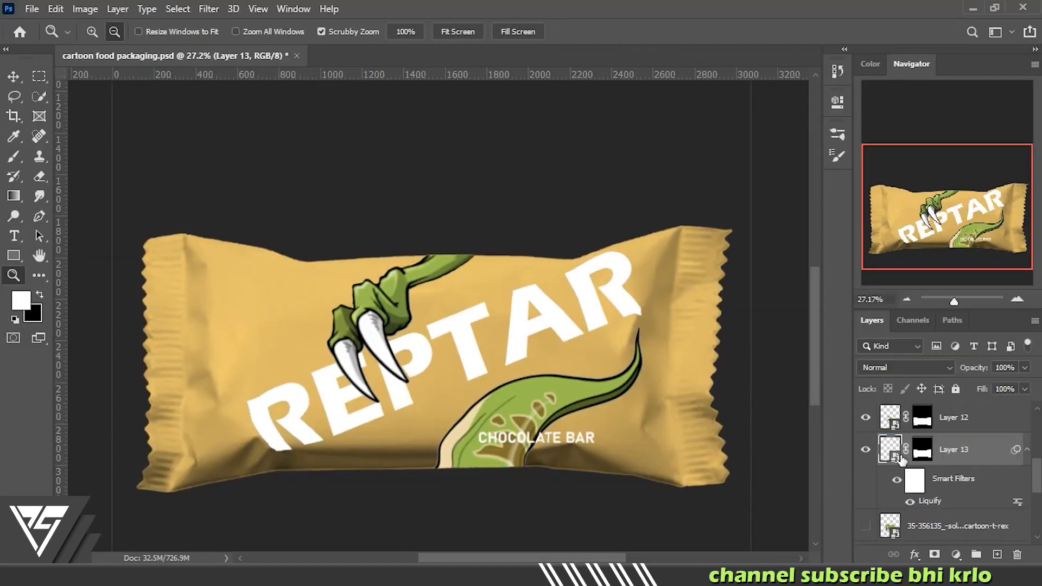
{"action": "left_click", "coordinate": [895, 367]}
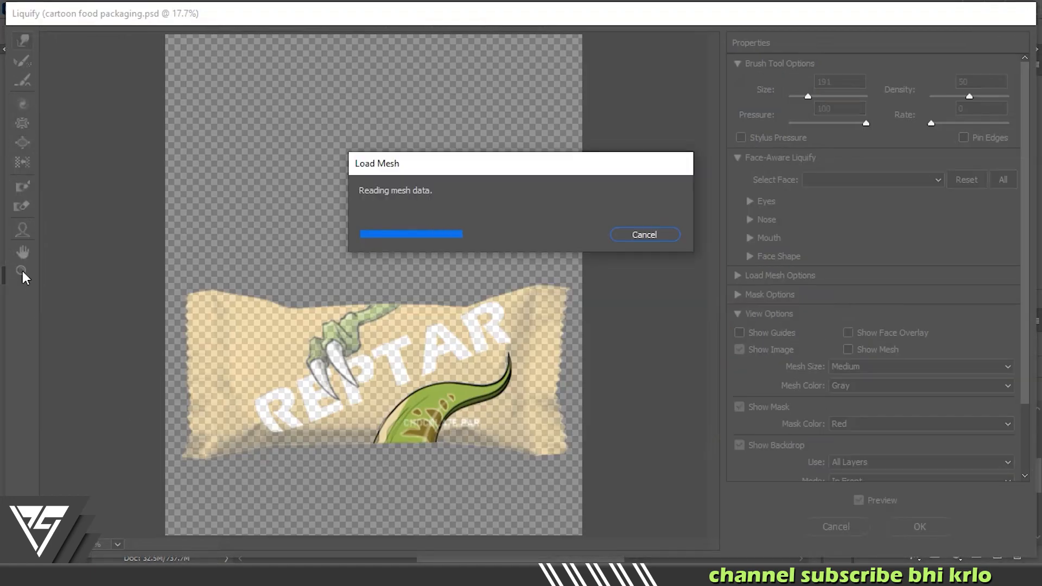
{"action": "left_click", "coordinate": [22, 273]}
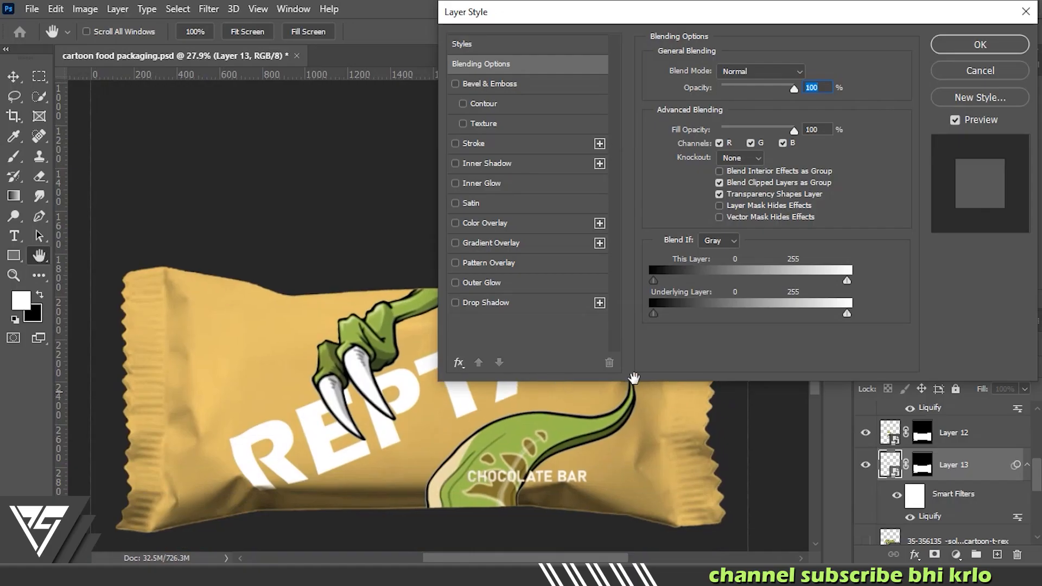
Step: Adjust the tail's layer style, and recolour the REPTAR lettering with a solid colour fill of 1e329a
{"action": "left_click_drag", "start_coordinate": [711, 314], "coordinate": [715, 314]}
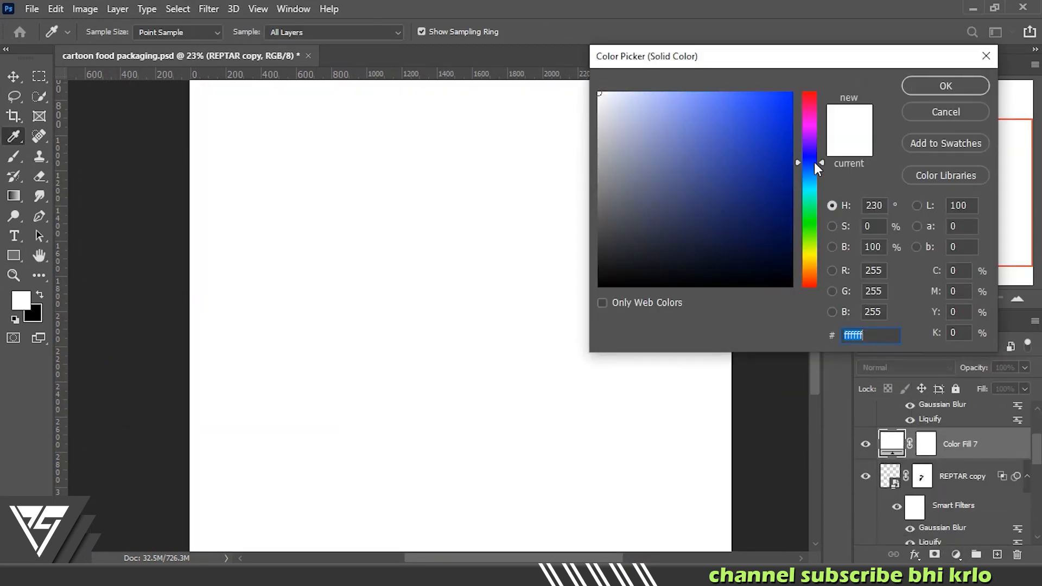
{"action": "type", "text": "1e329a"}
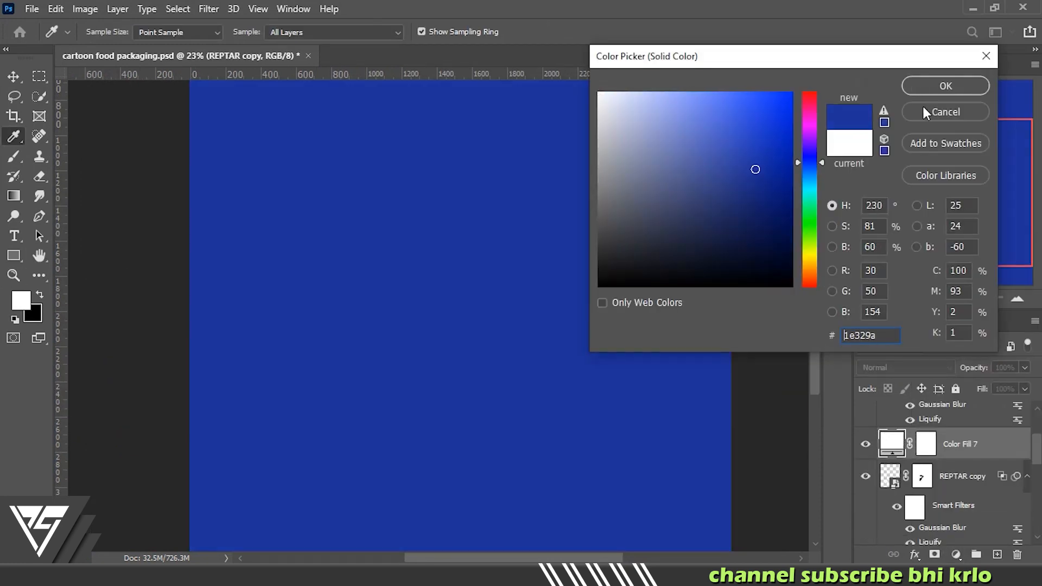
{"action": "key", "text": "Return"}
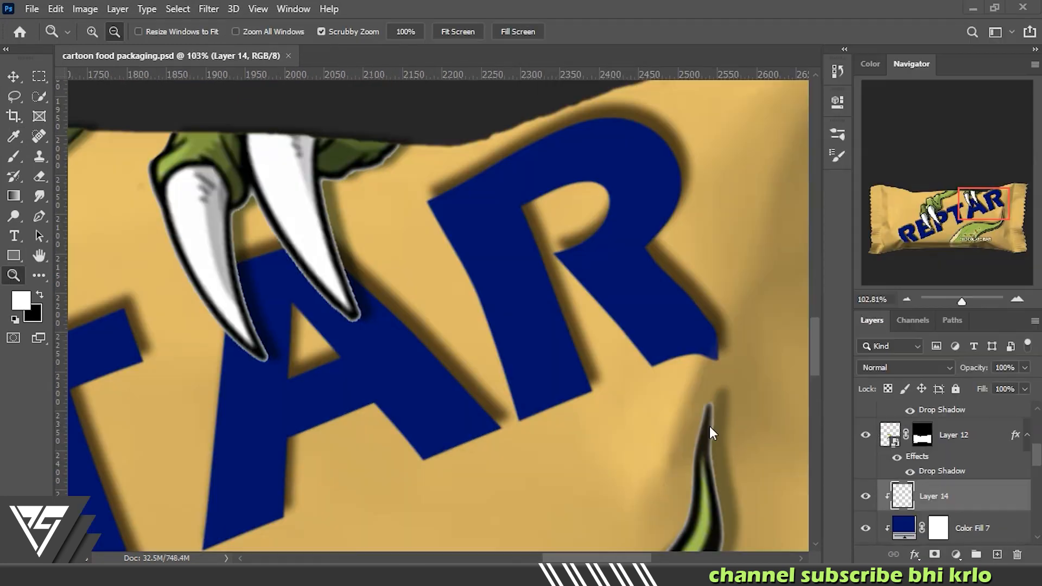
Step: Paint thin black cracks spreading from the claw tips across the letter A on Layer 16, using an 11 px brush
{"action": "key", "text": "b"}
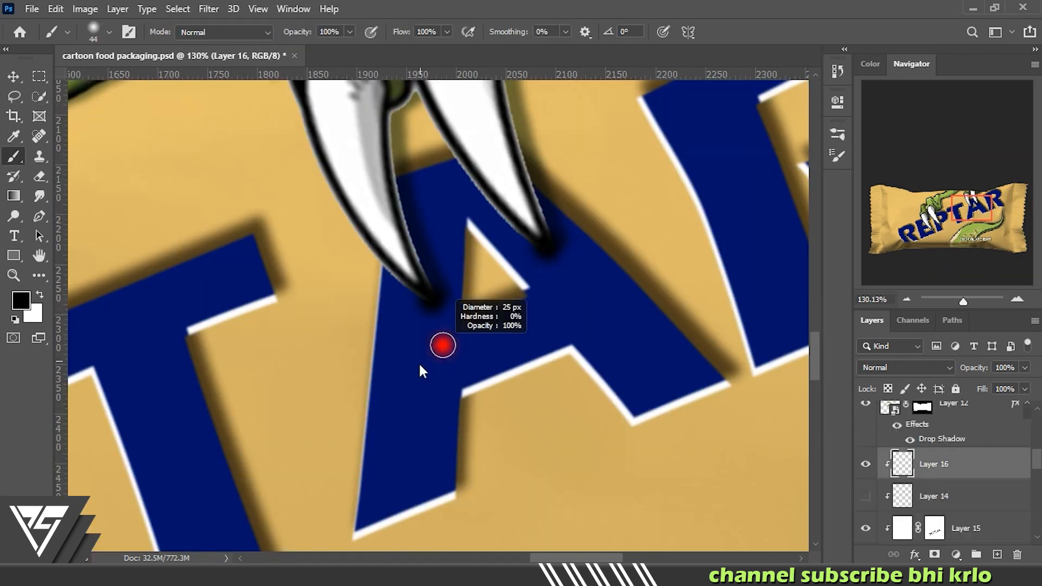
{"action": "left_click_drag", "start_coordinate": [442, 344], "coordinate": [562, 279]}
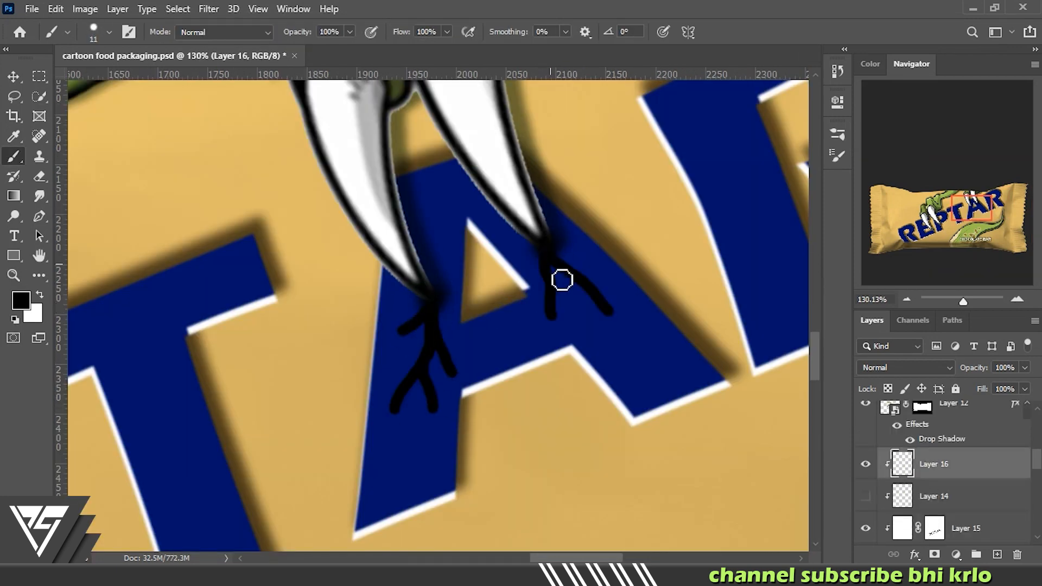